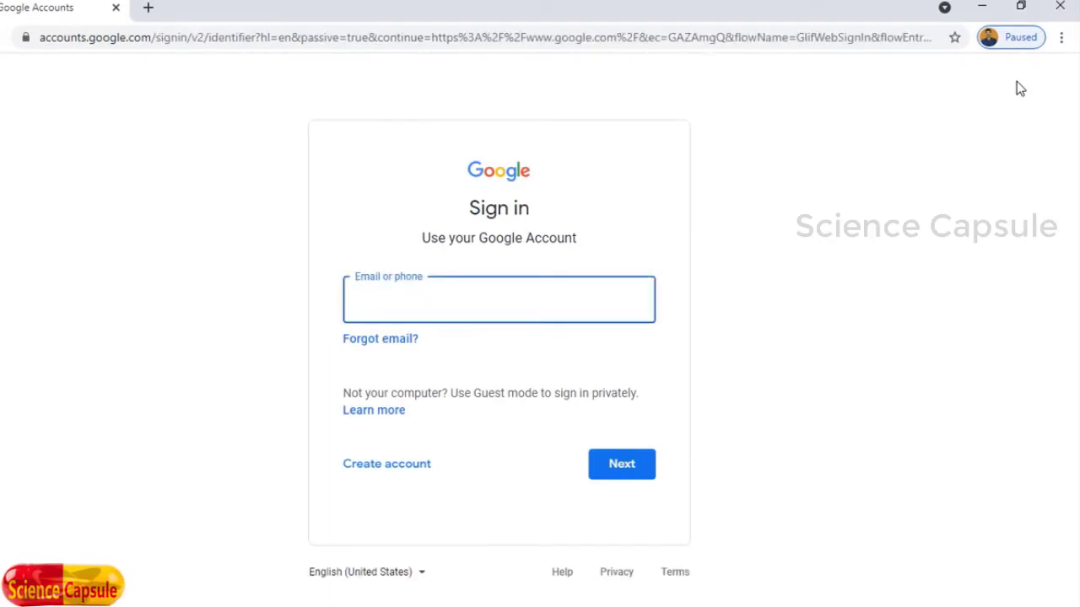
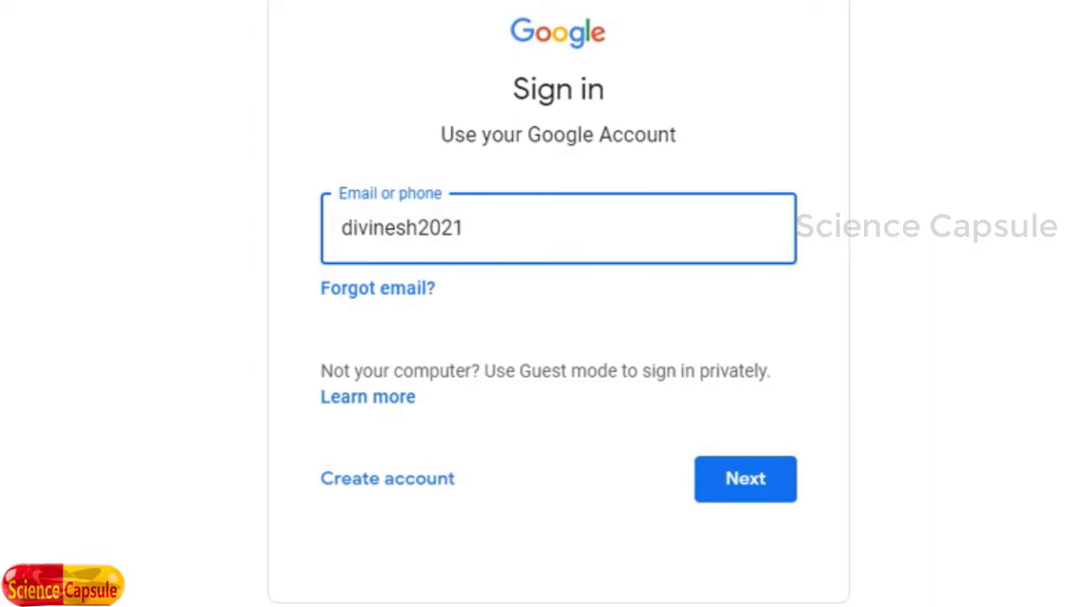
Step: Enter the account's email and password to sign in to Google
click(781, 478)
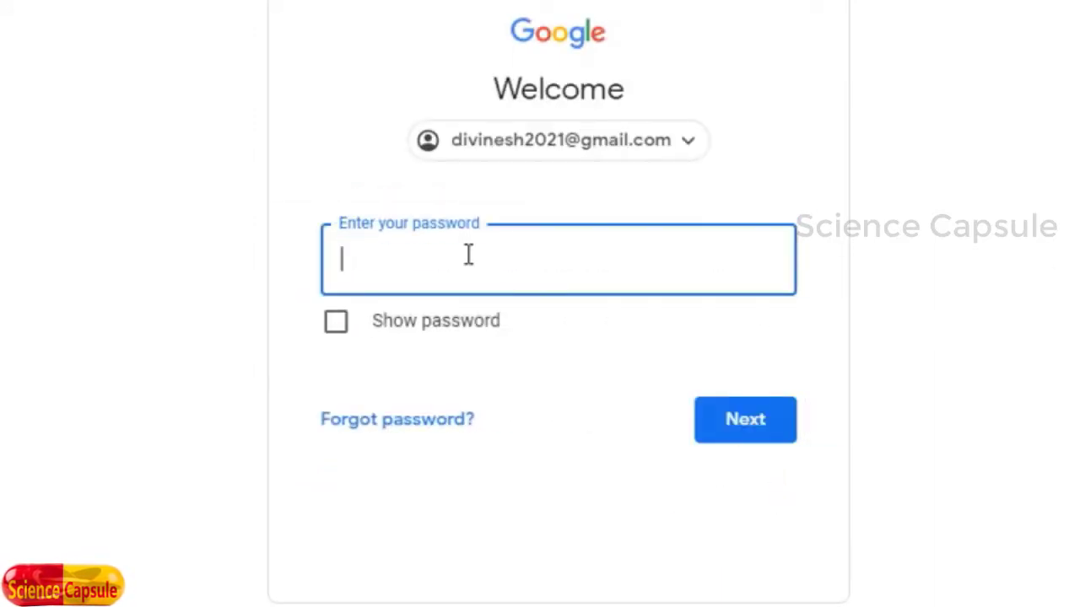
text(•••••••••••)
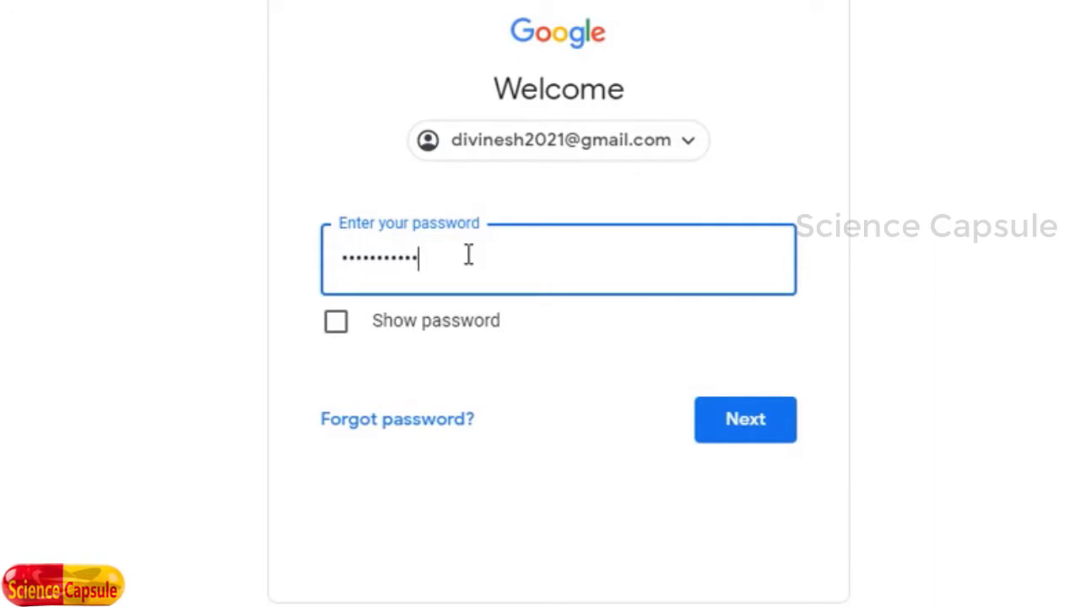
text(•)
click(730, 420)
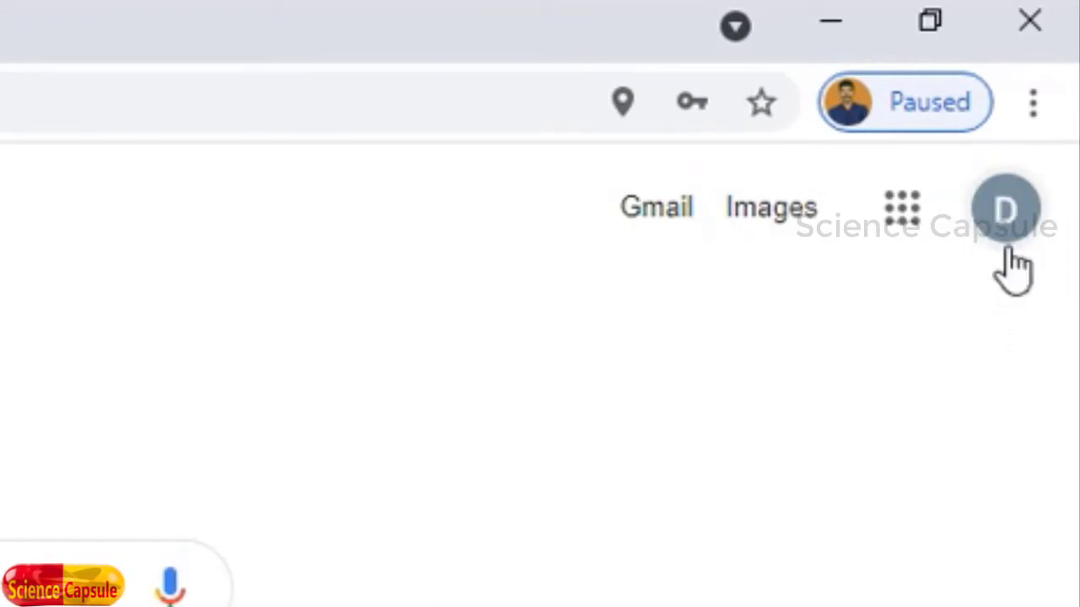
Step: Launch Google Drive from the apps grid and show My Drive's add-item menu
click(902, 211)
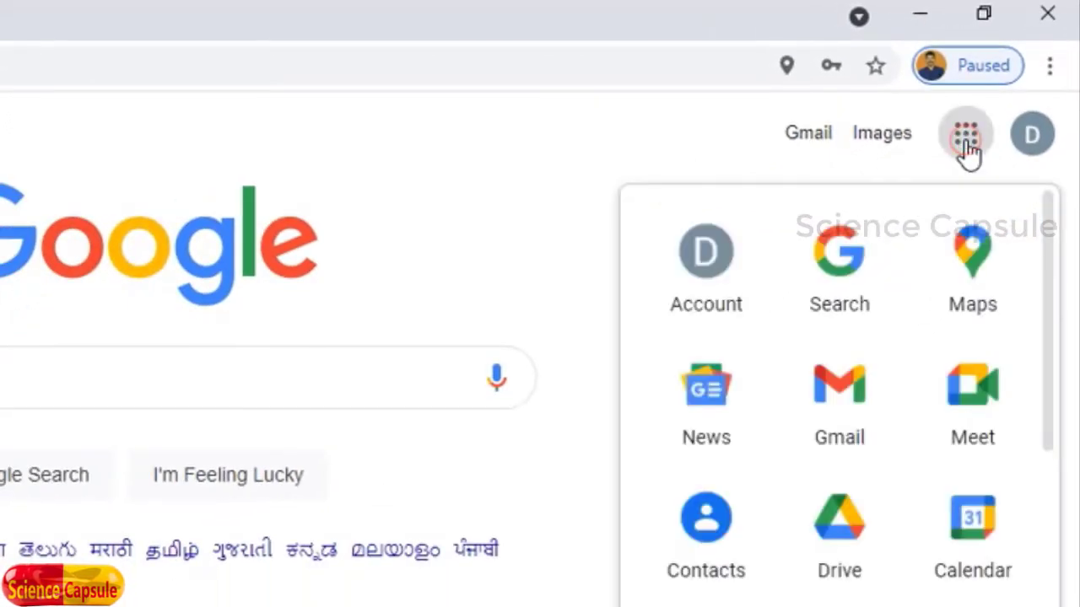
click(846, 544)
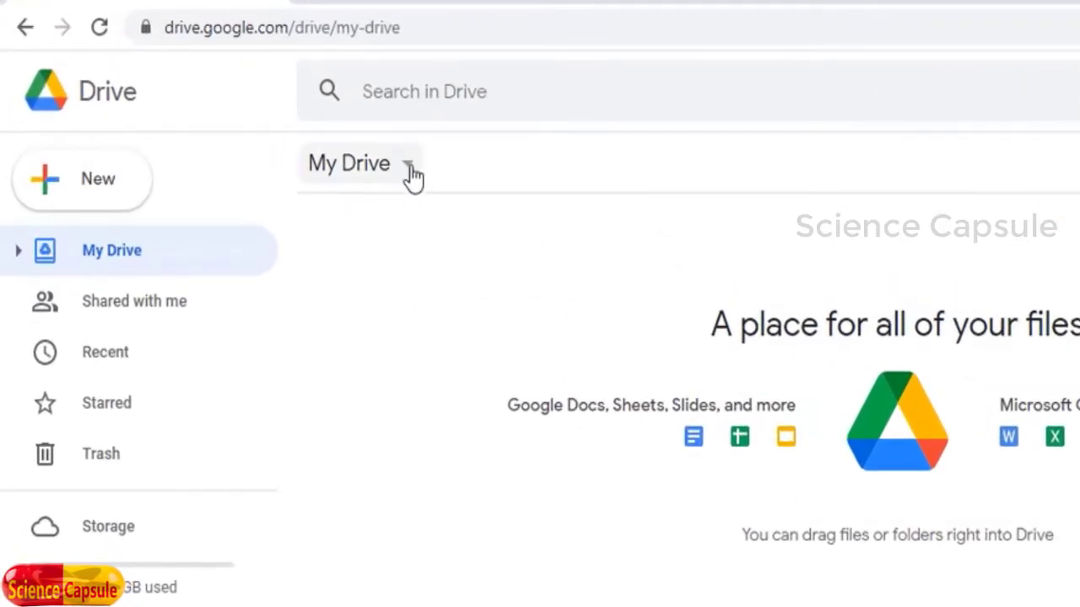
click(411, 172)
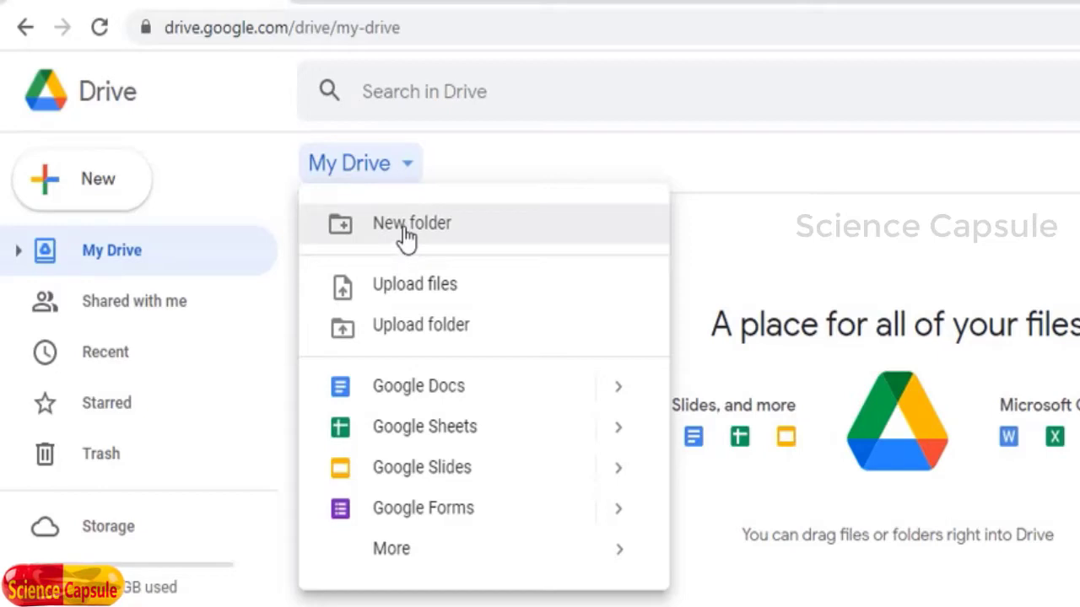
Step: Make a new folder in My Drive and name it 'Class X'
click(404, 226)
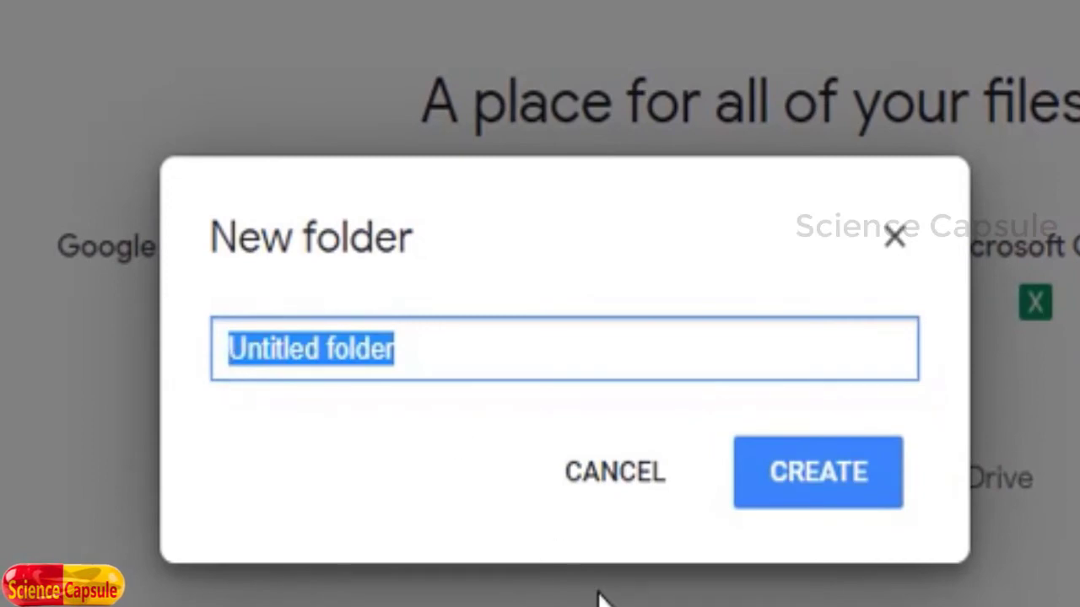
text(Class )
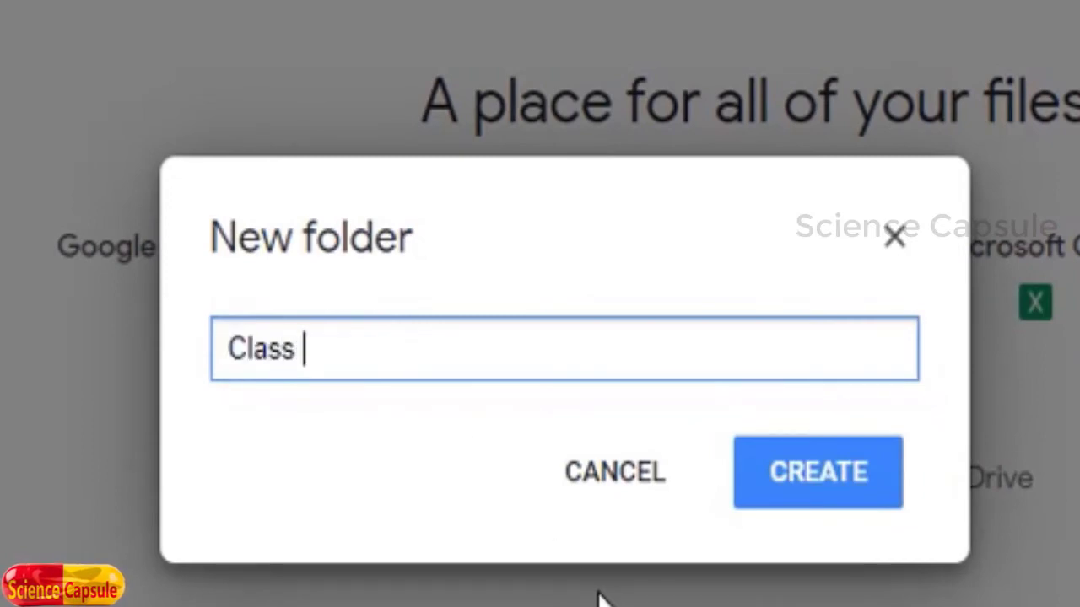
text(X)
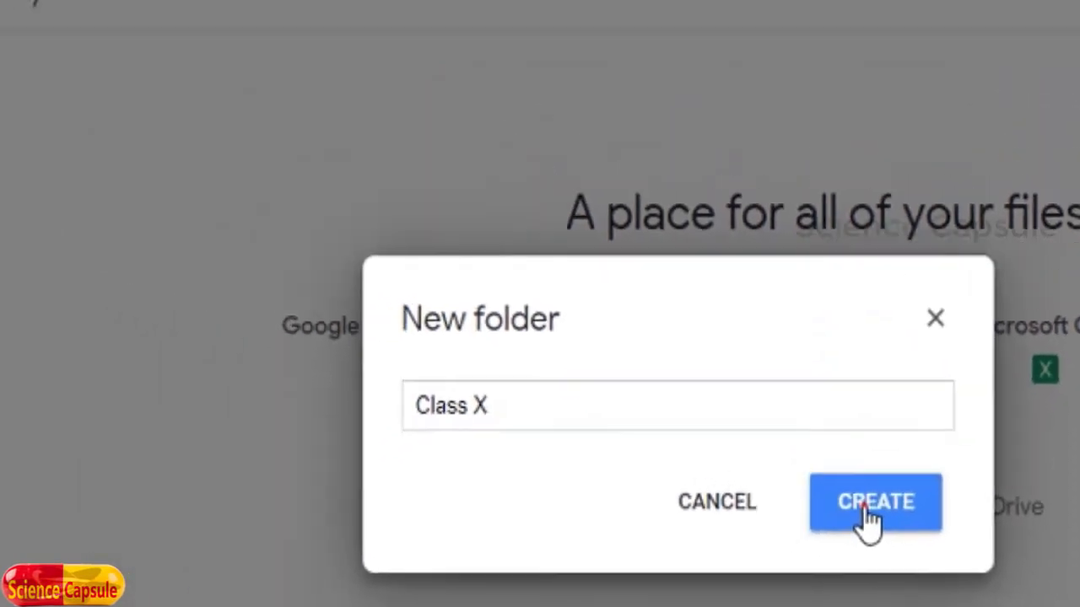
click(802, 481)
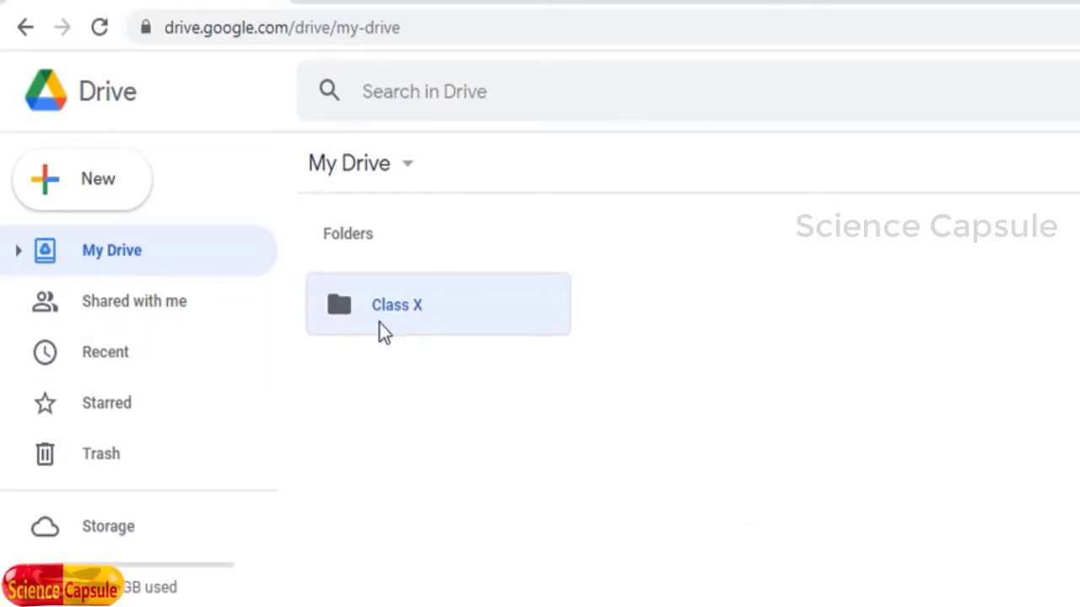
Step: Add a second My Drive folder named 'Class IX' beside Class X
click(737, 338)
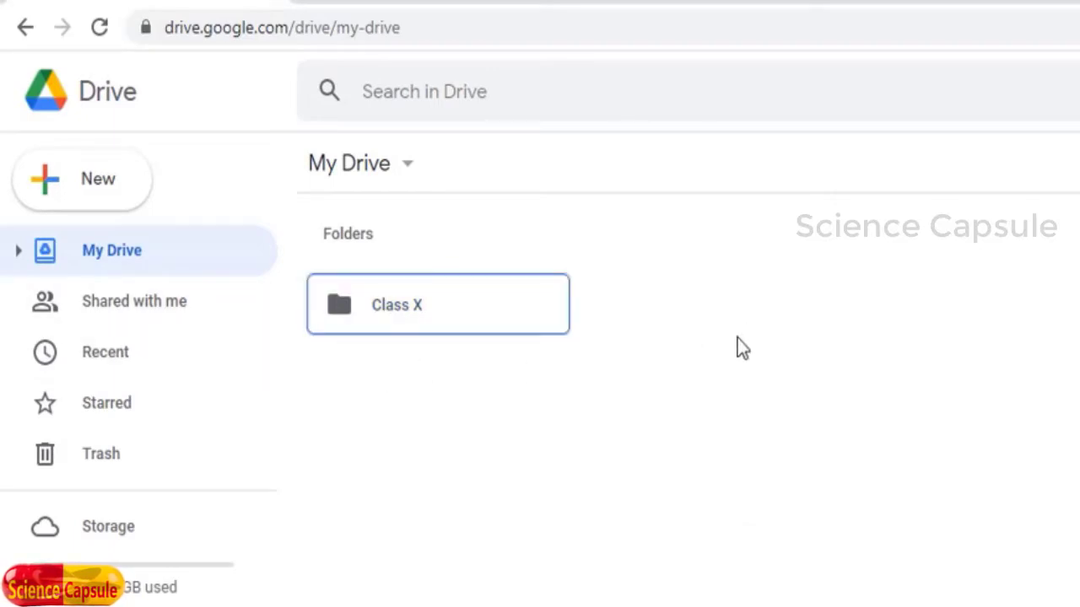
right_click(738, 338)
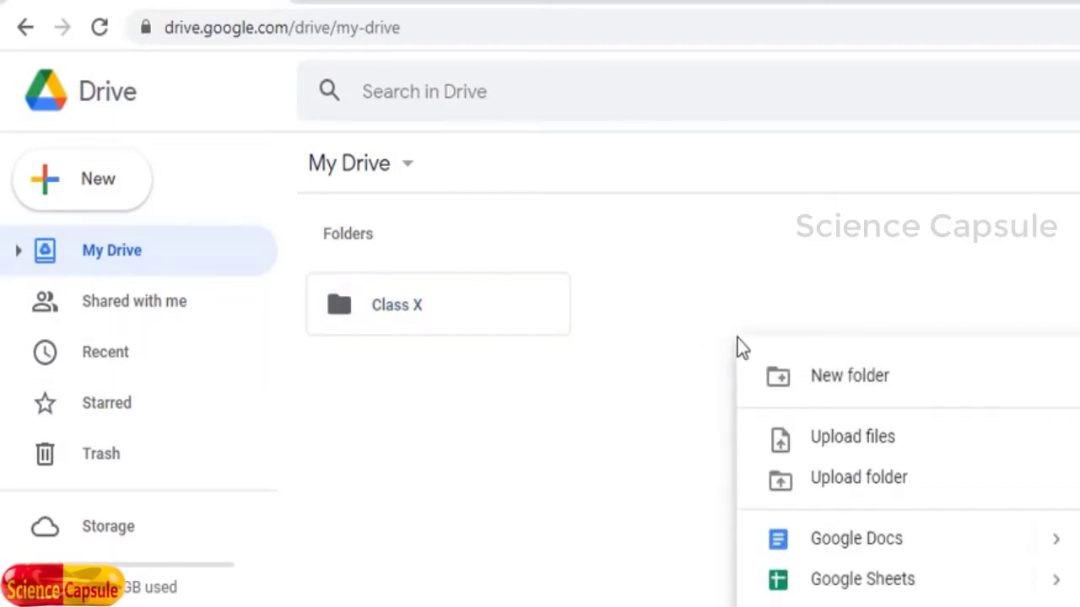
click(844, 379)
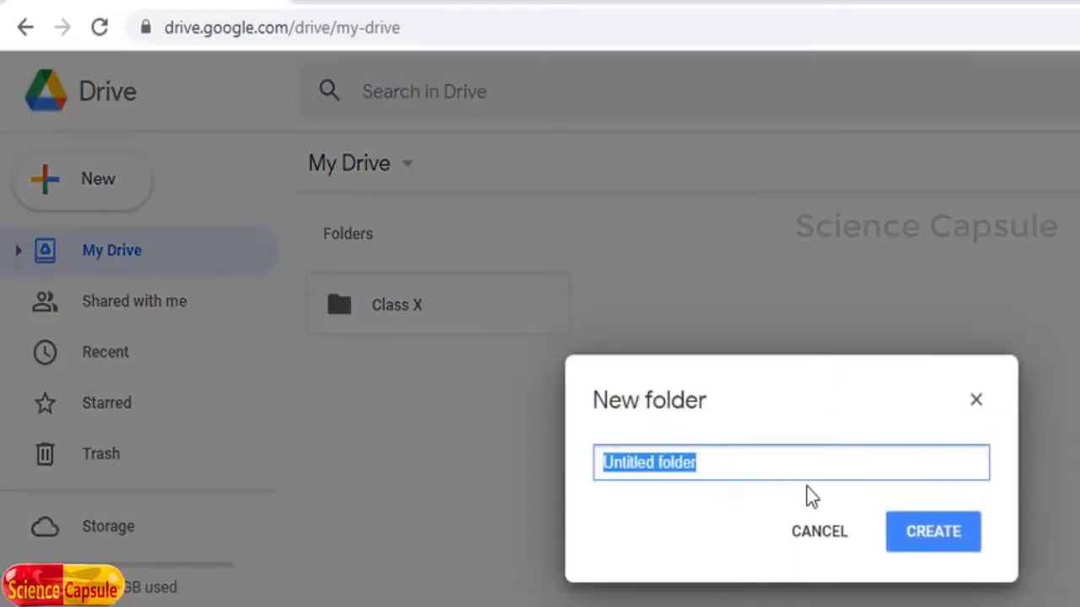
text(Class I)
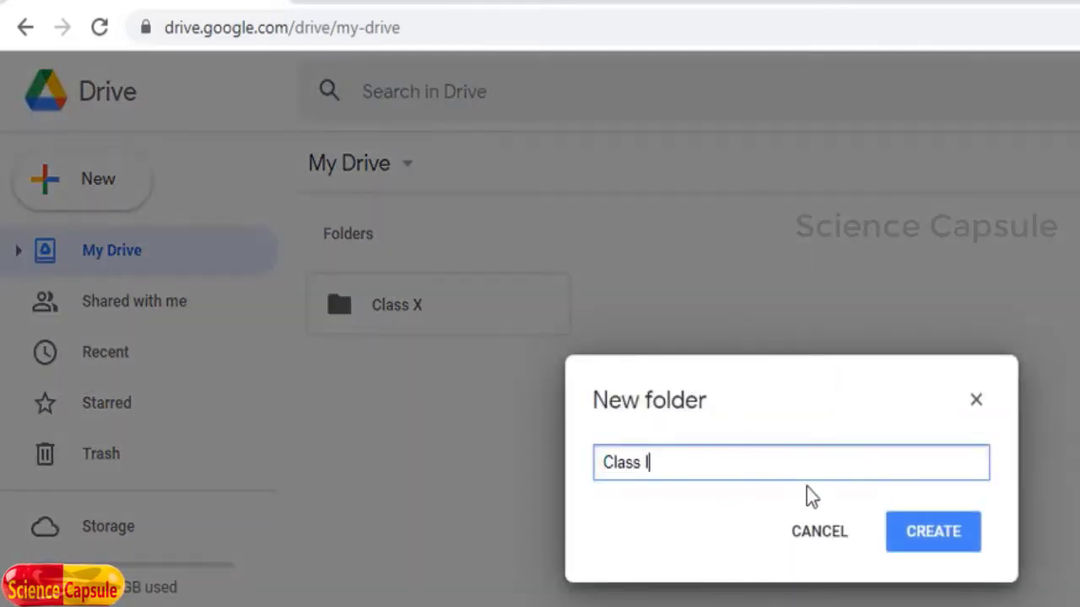
text(X)
key(Return)
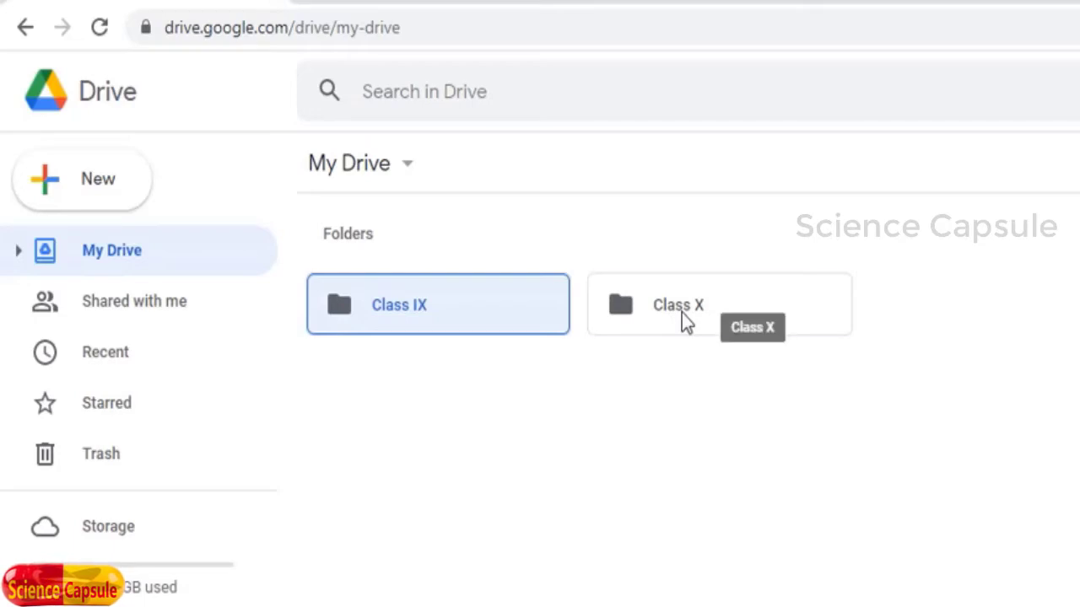
Step: Open Class X and create a 'Notes' subfolder inside it
double_click(681, 313)
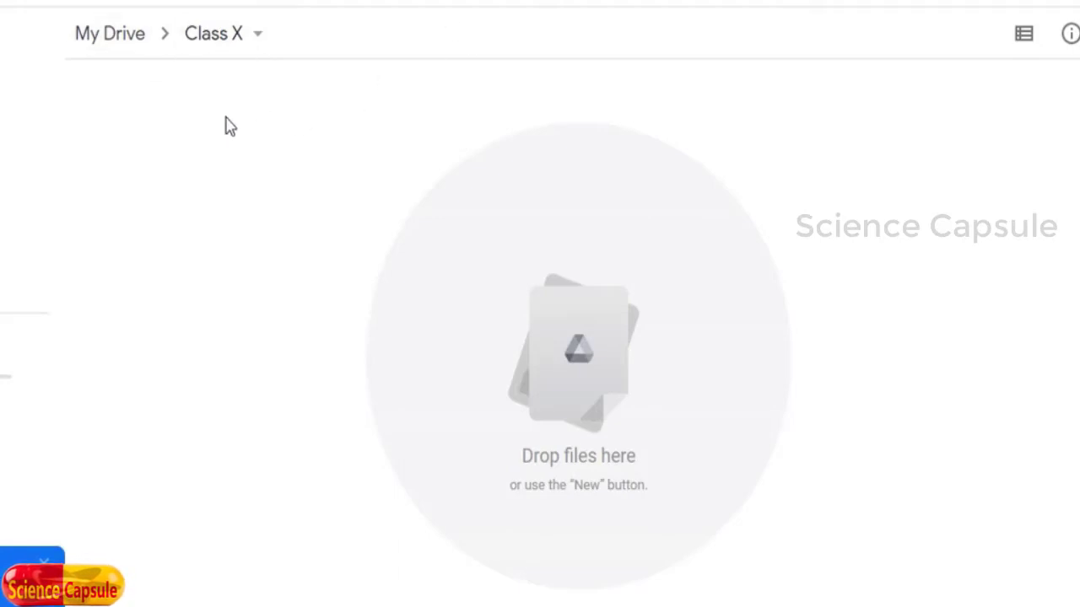
right_click(191, 147)
click(269, 178)
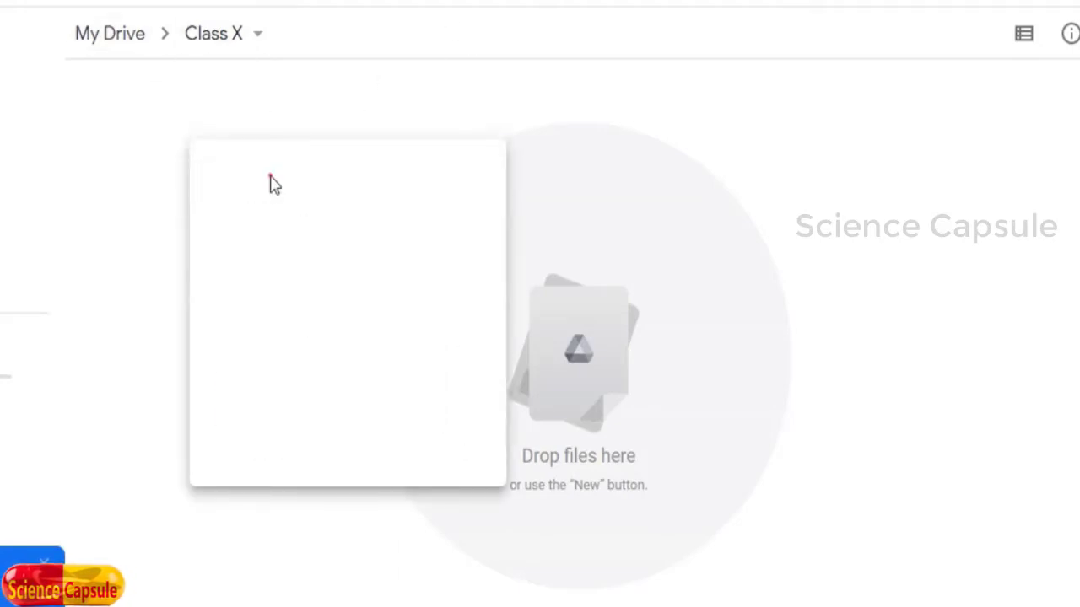
text(Notes)
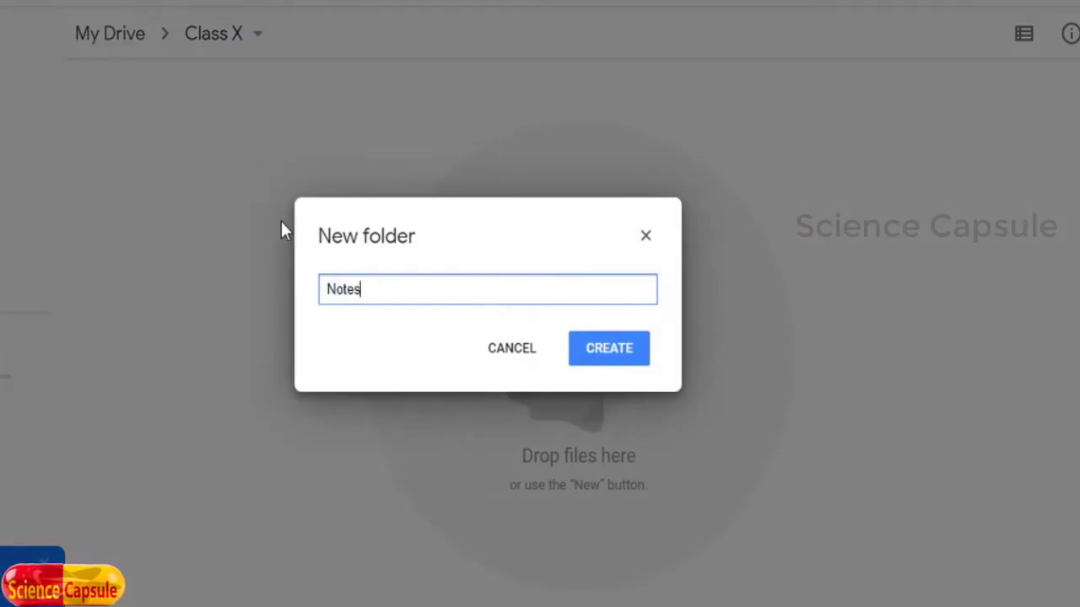
click(632, 354)
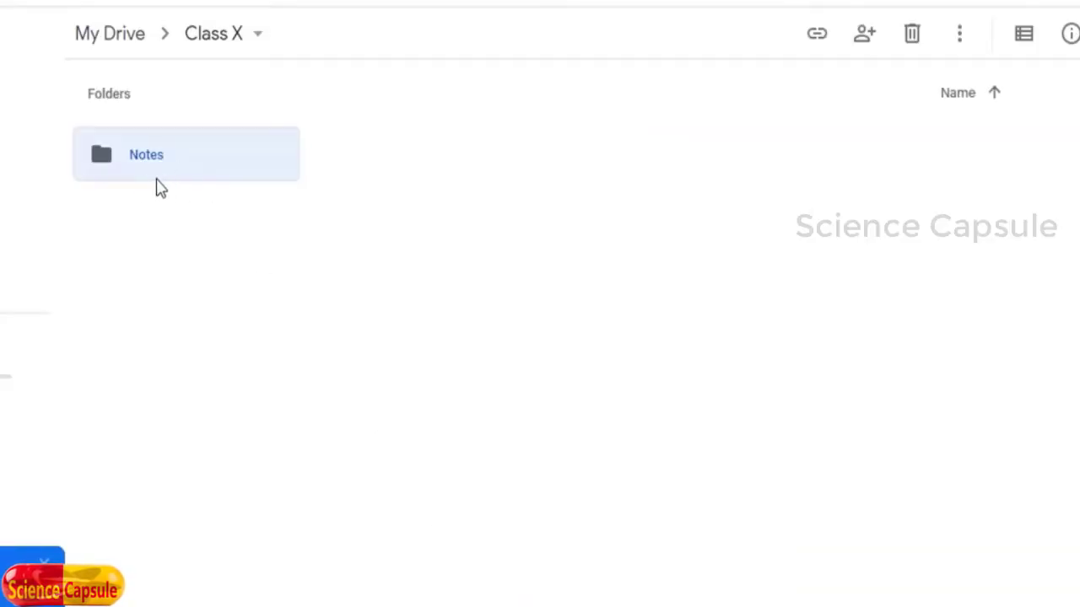
Step: Create an 'Assessment tools' subfolder in Class X
right_click(475, 189)
click(527, 218)
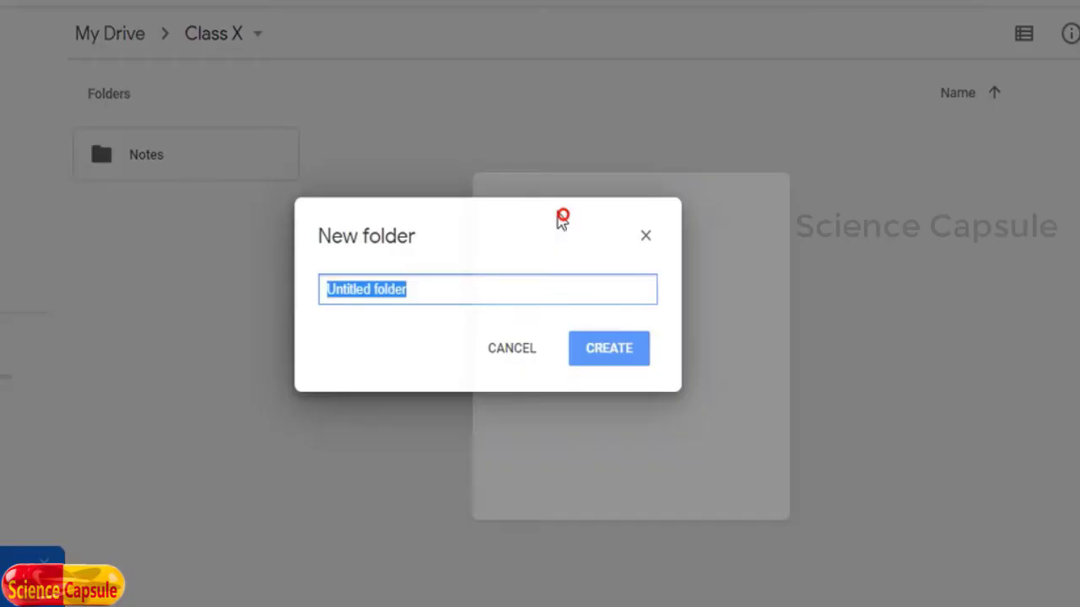
text(Assessment tools)
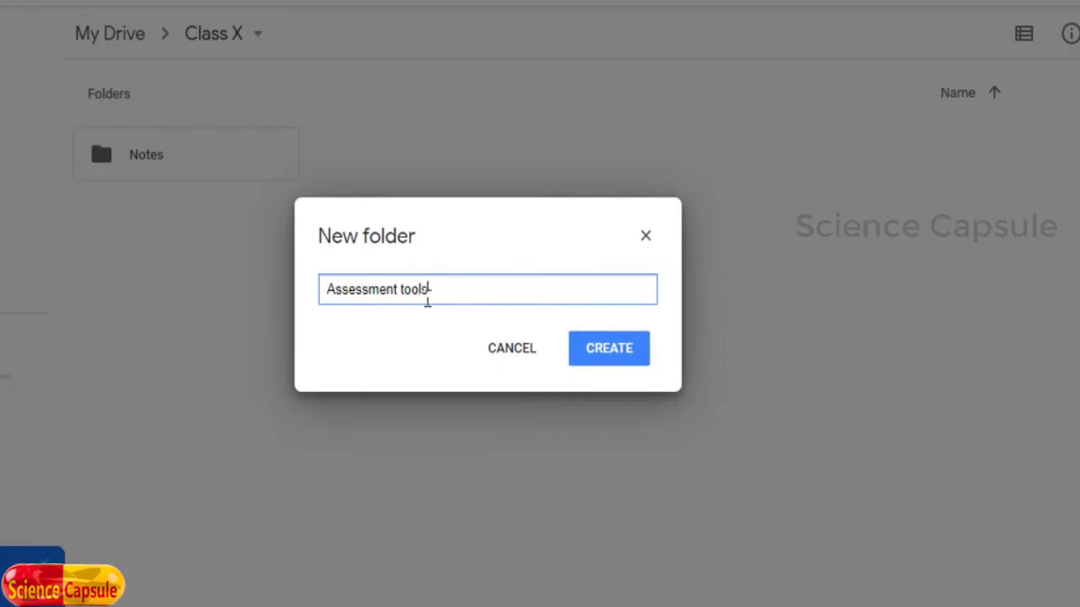
click(620, 350)
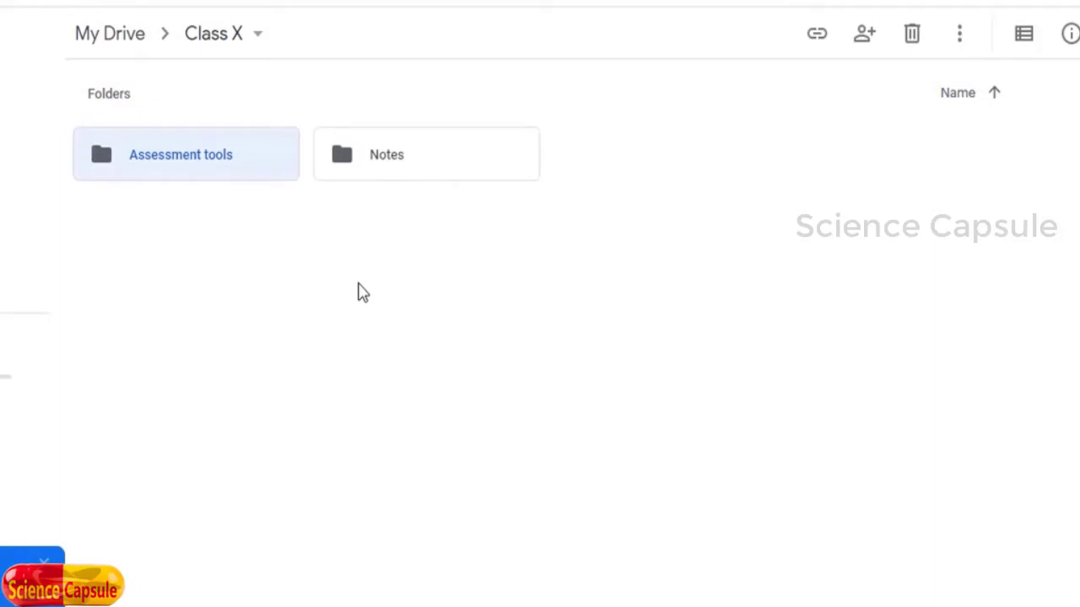
Step: Create a 'Teaching Materials' subfolder in Class X
right_click(377, 285)
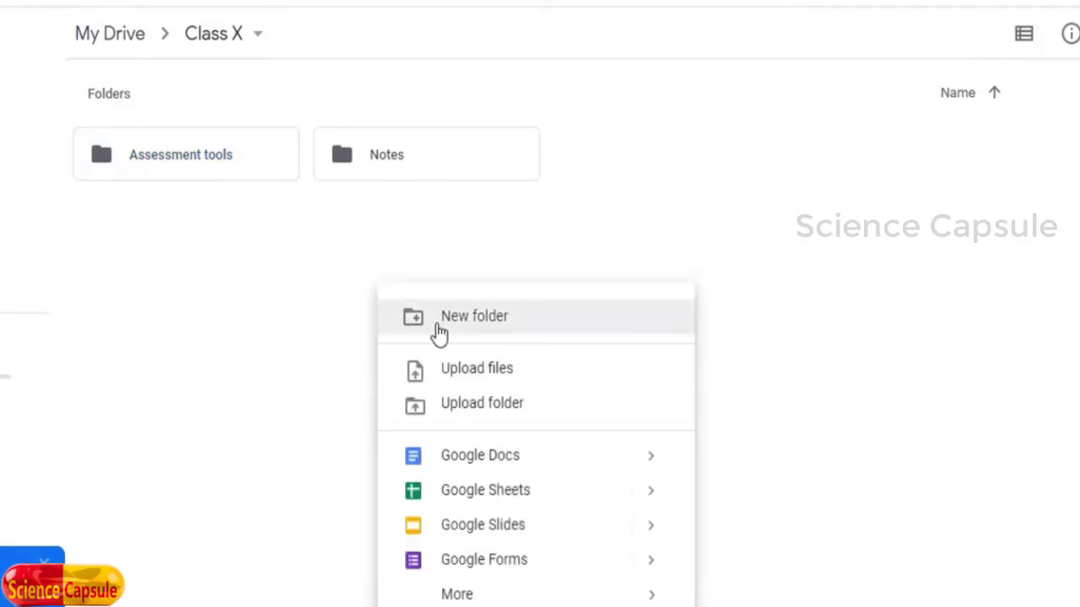
click(472, 316)
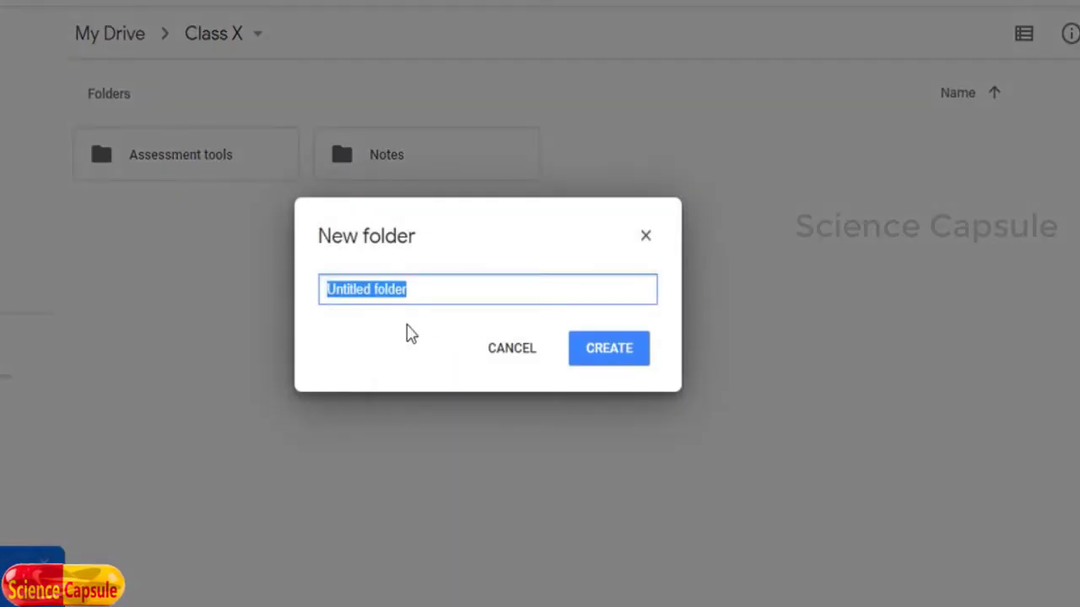
text(Tea)
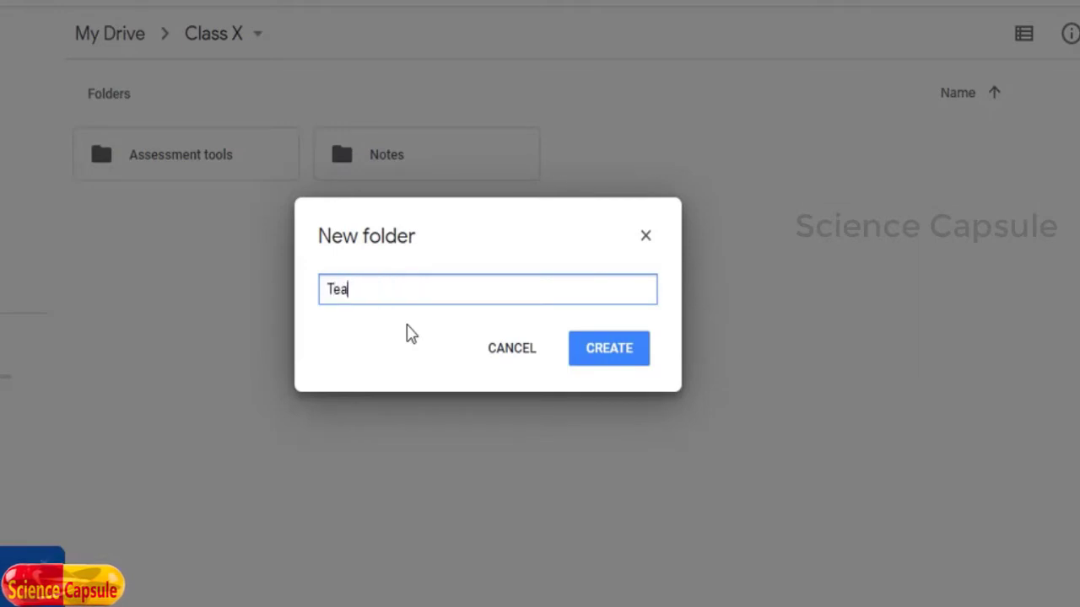
text(ching Mate)
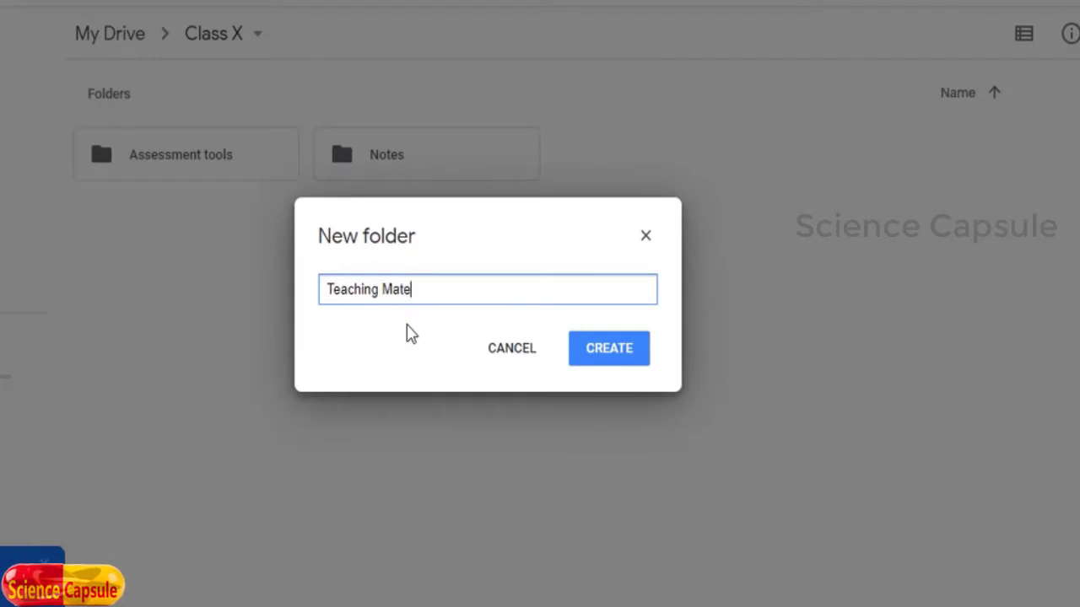
text(rials)
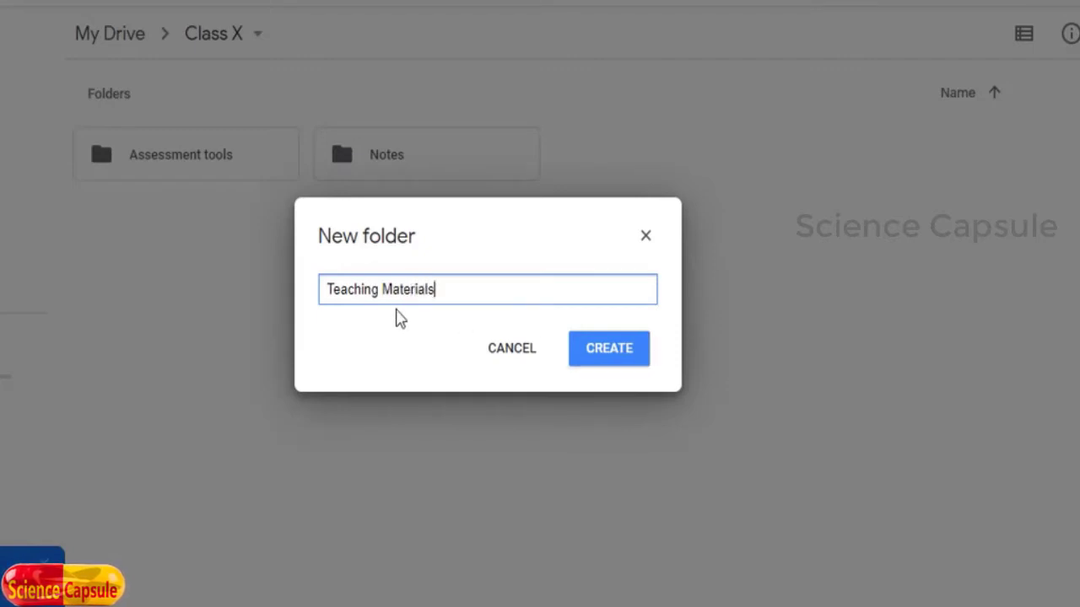
click(639, 356)
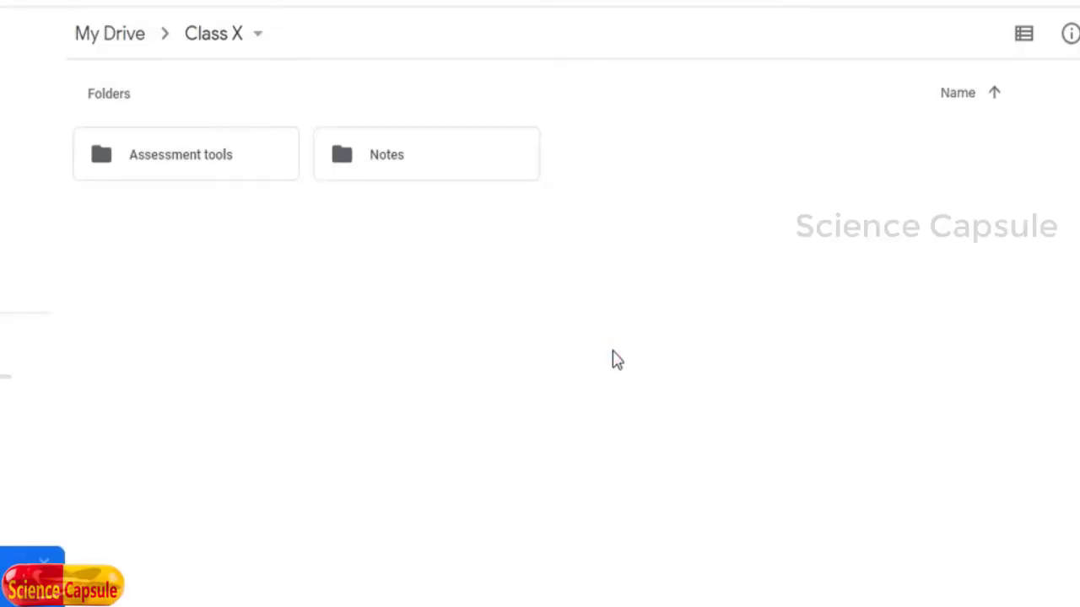
Step: Add an 'Activities' subfolder in Class X
right_click(416, 319)
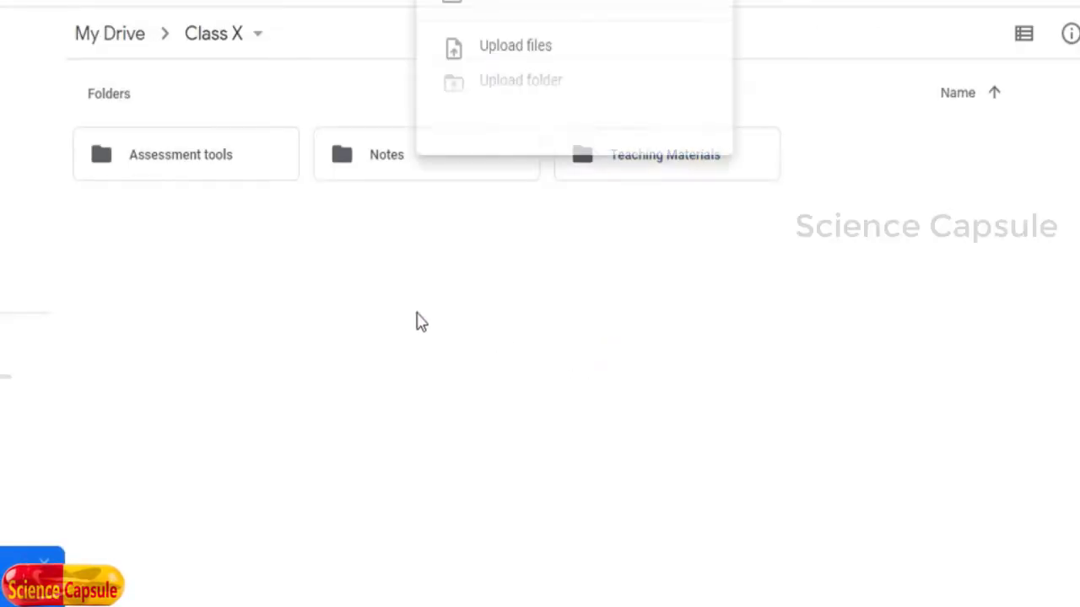
click(482, 10)
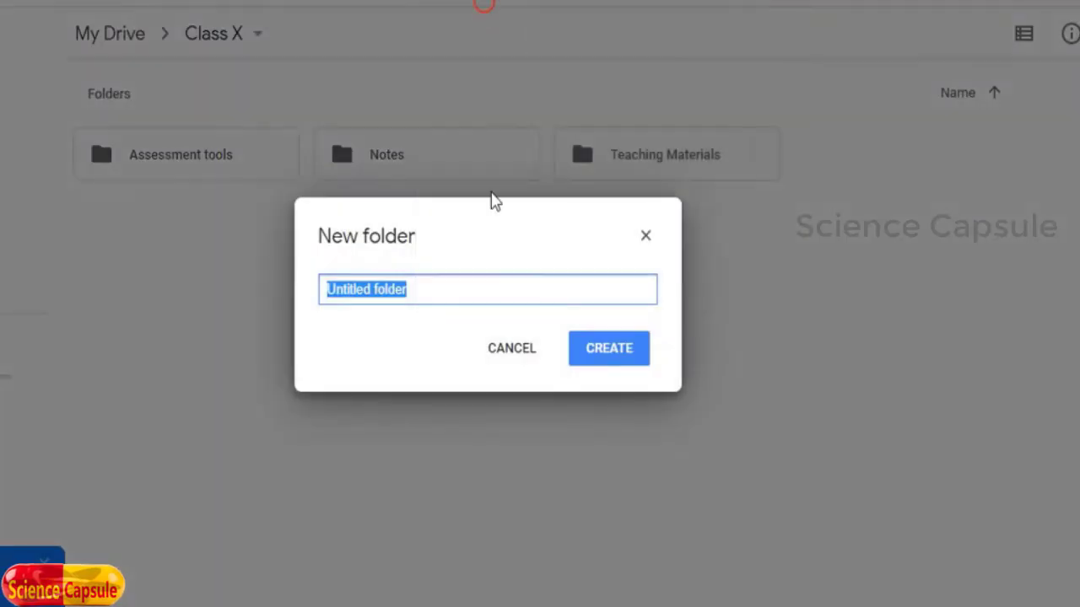
text(Activi)
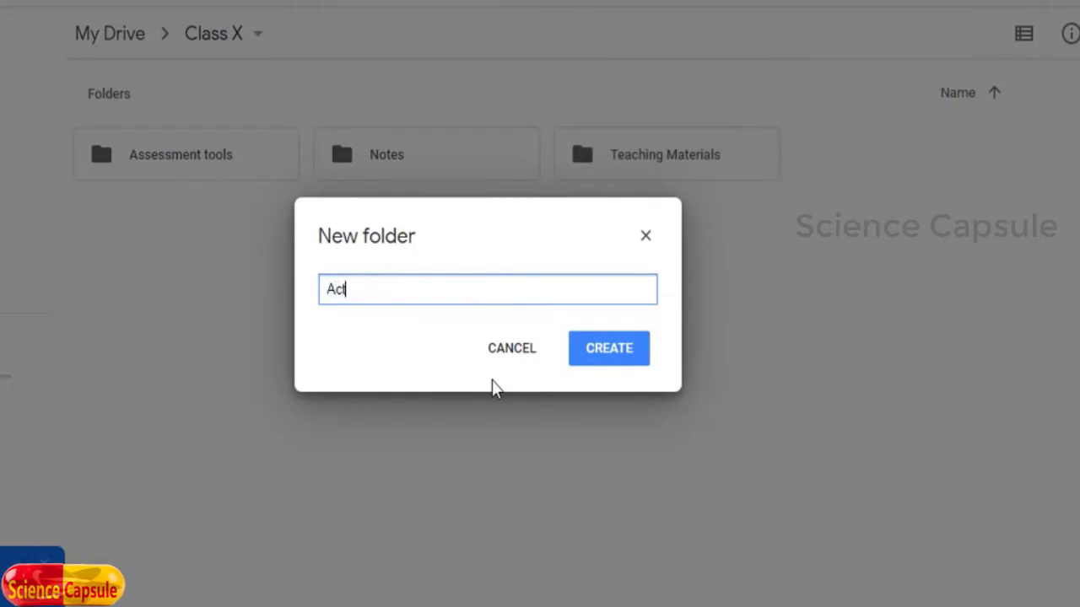
text(ties)
click(608, 351)
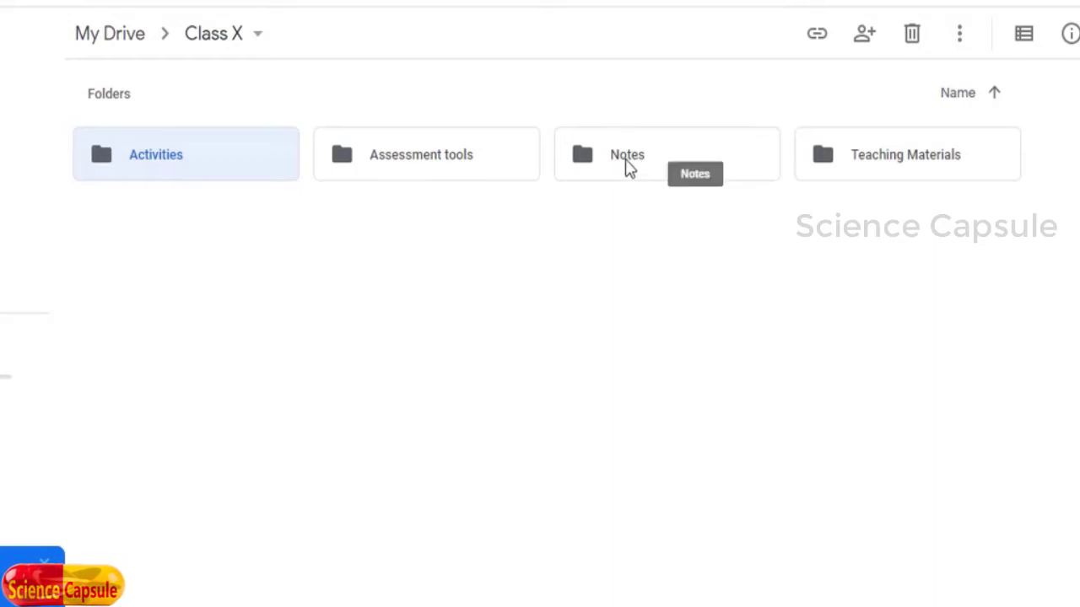
Step: Open the empty Notes folder and bring File Explorer forward beside the browser
double_click(624, 160)
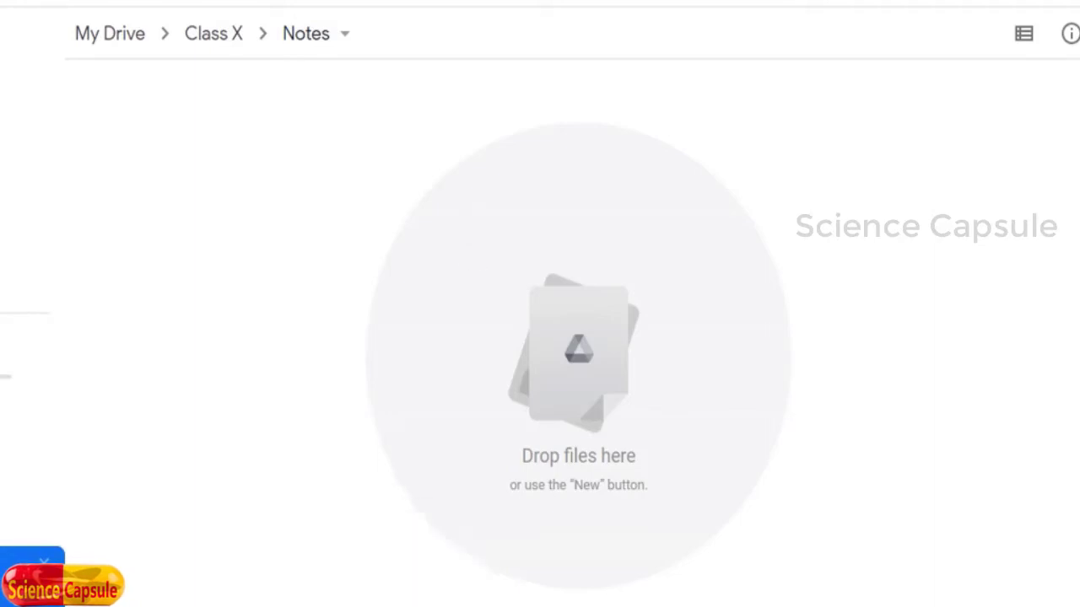
key(alt+Tab)
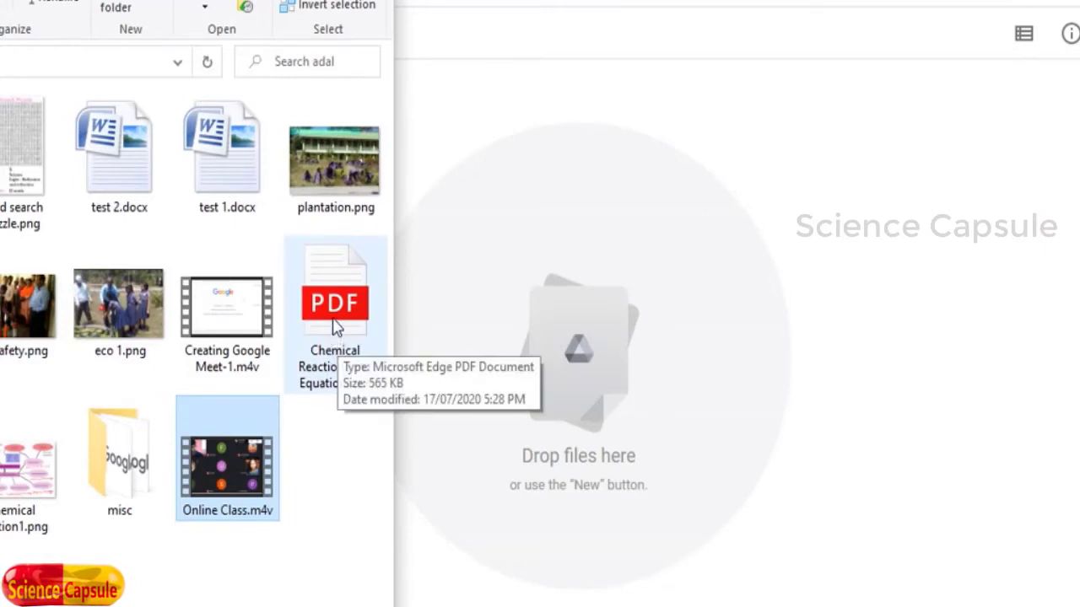
double_click(335, 327)
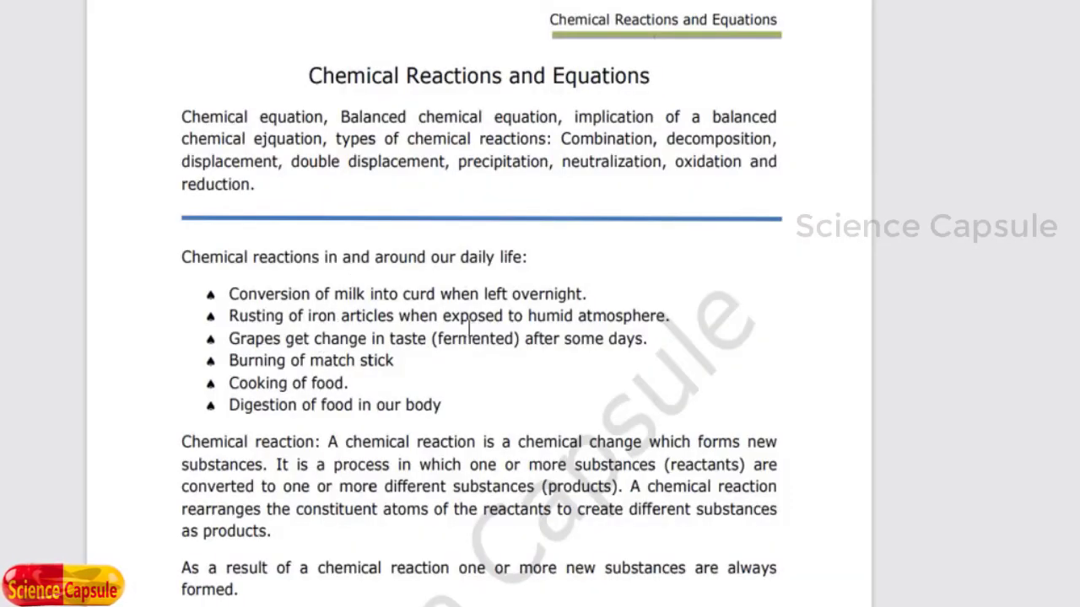
scroll(470, 329, down, 20)
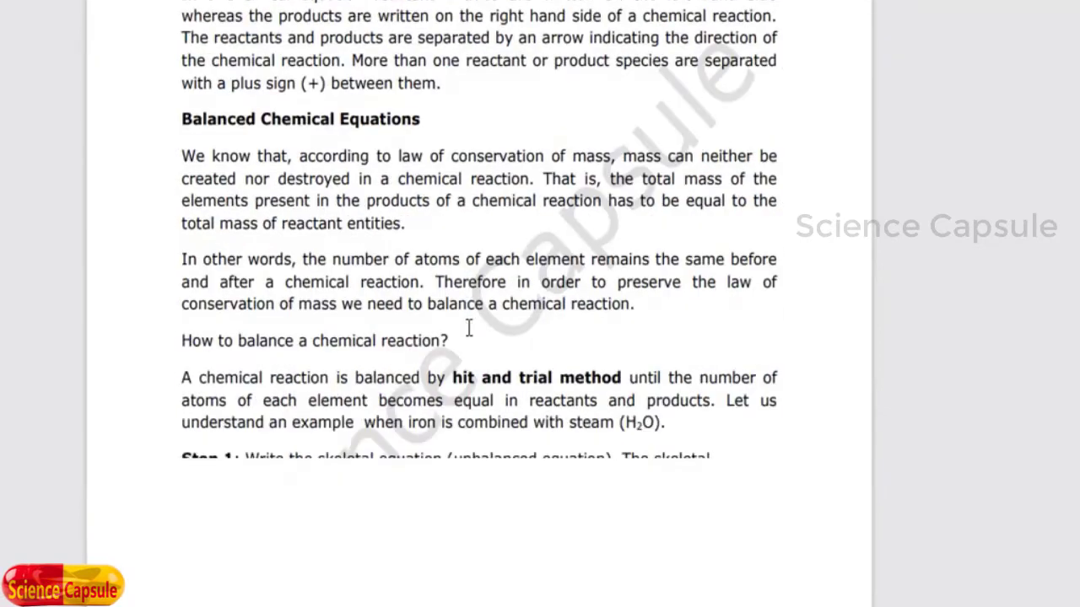
scroll(470, 329, down, 15)
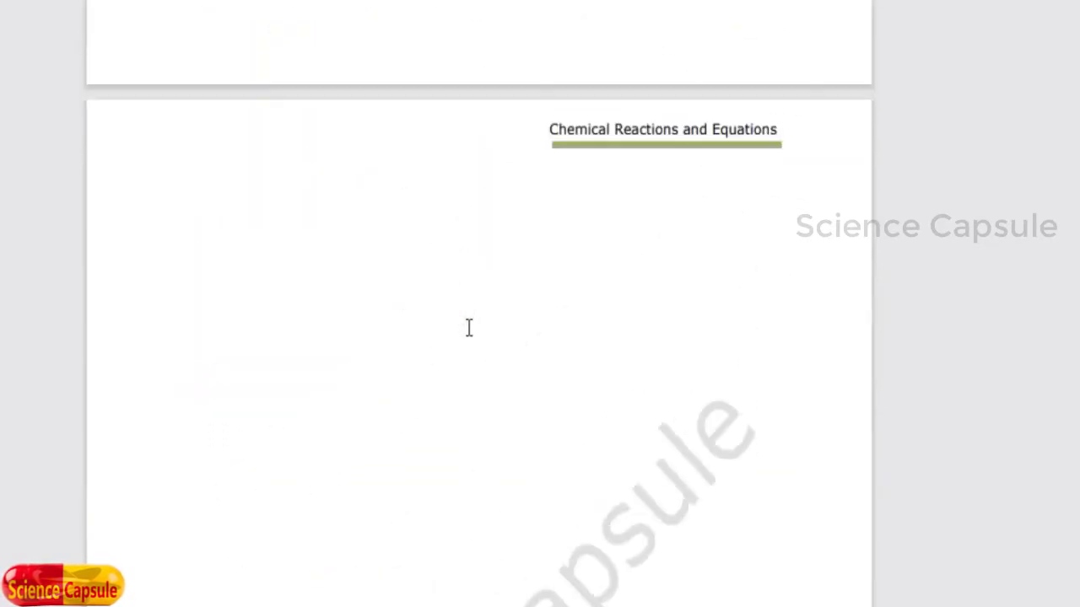
scroll(469, 329, up, 20)
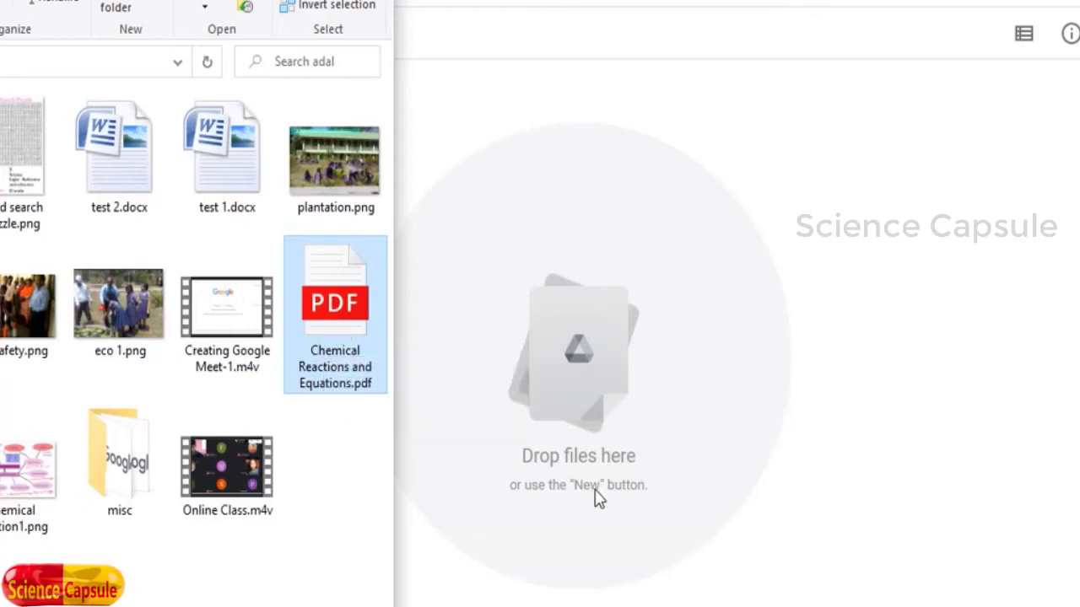
Step: Drag Chemical Reactions and Equations.pdf from File Explorer into Notes, then return to Class X
right_click(578, 354)
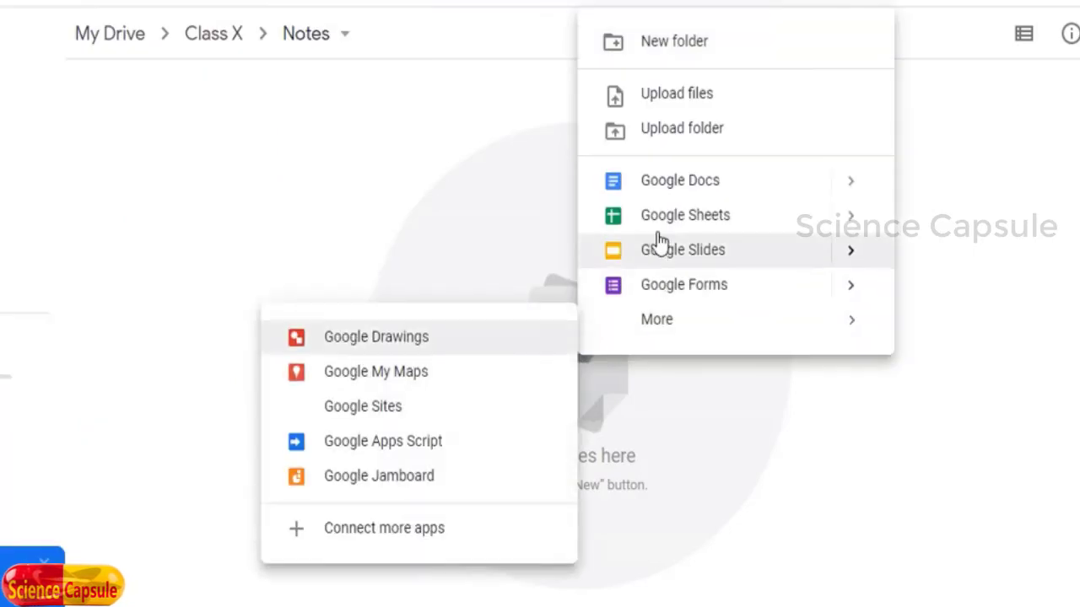
click(671, 107)
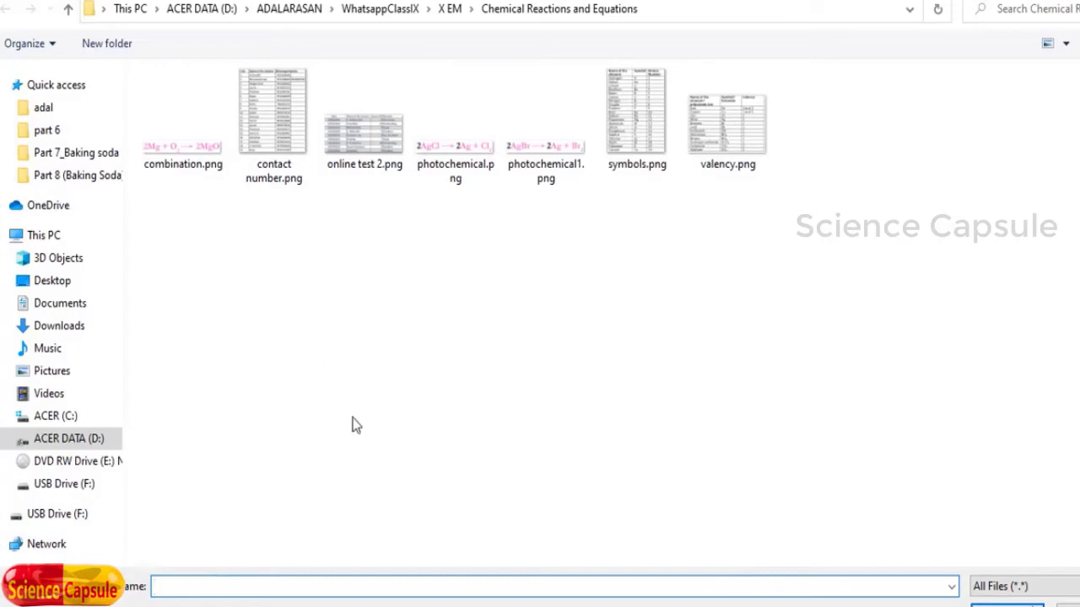
key(Escape)
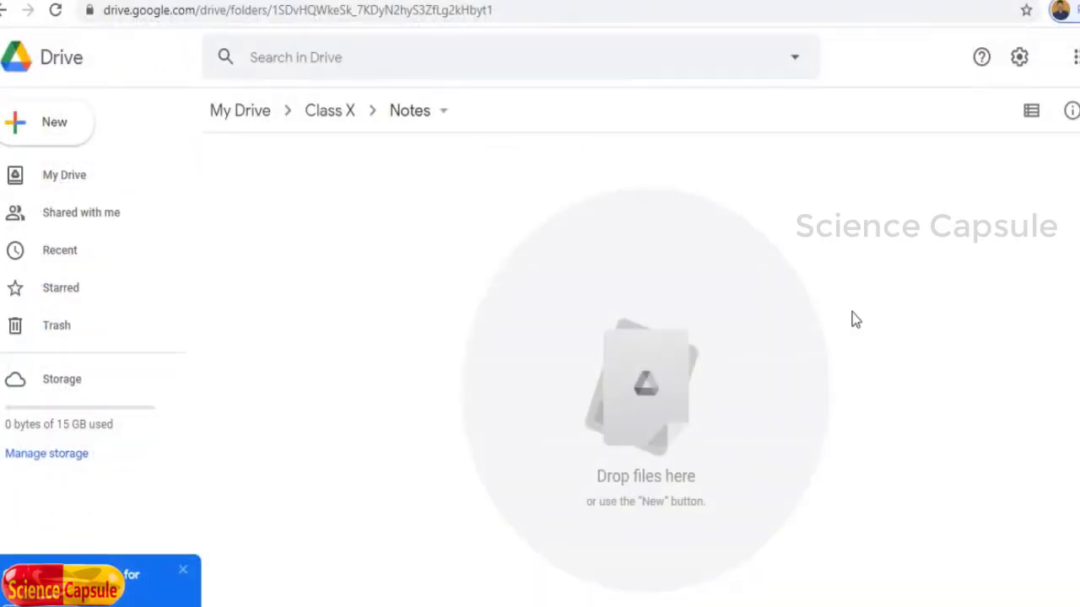
click(529, 604)
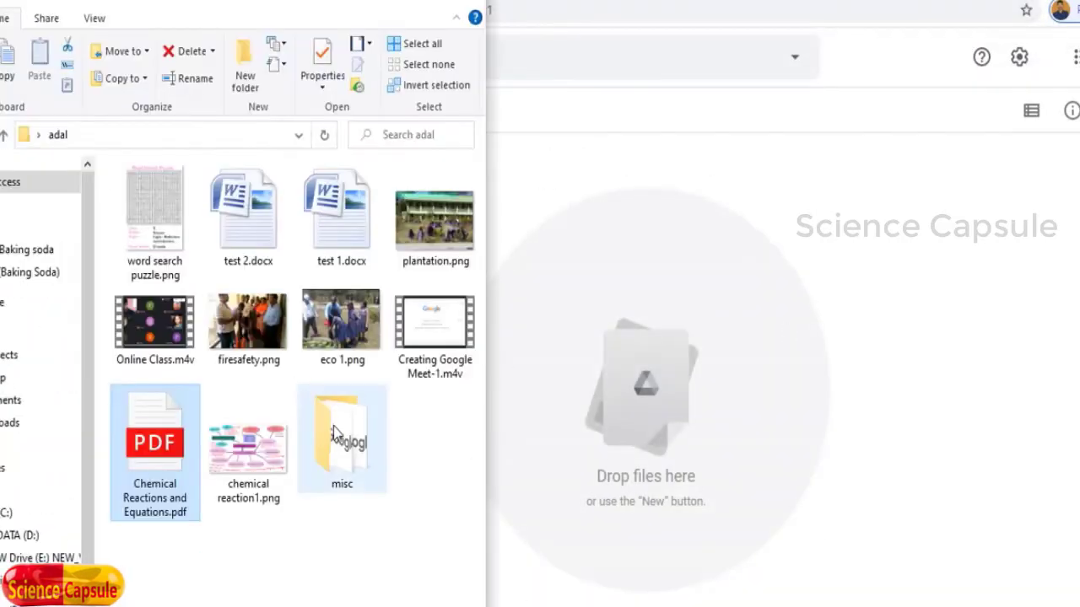
drag(152, 491, 666, 439)
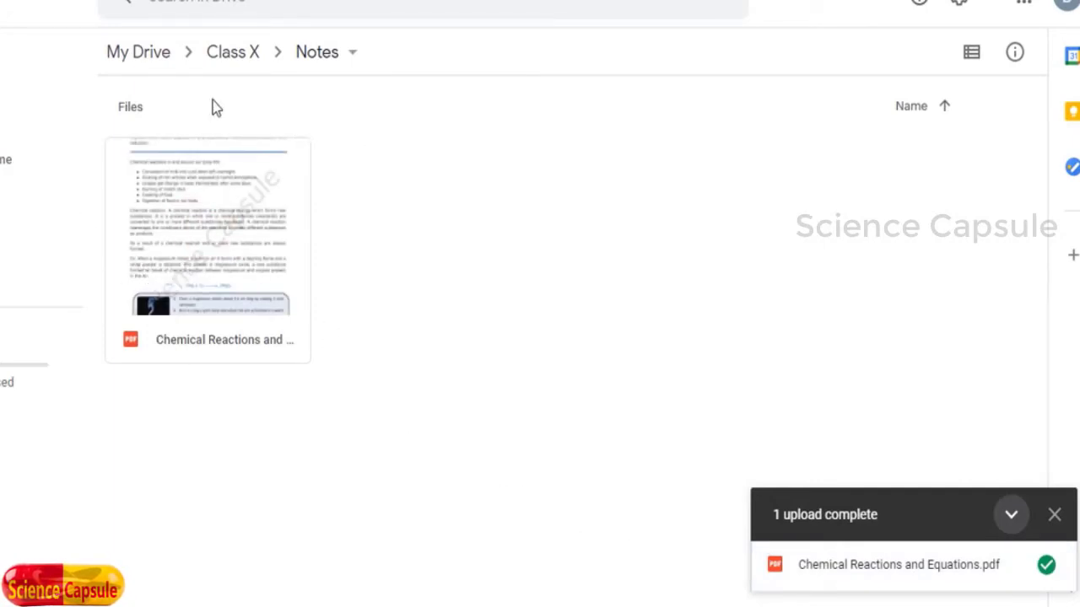
click(240, 54)
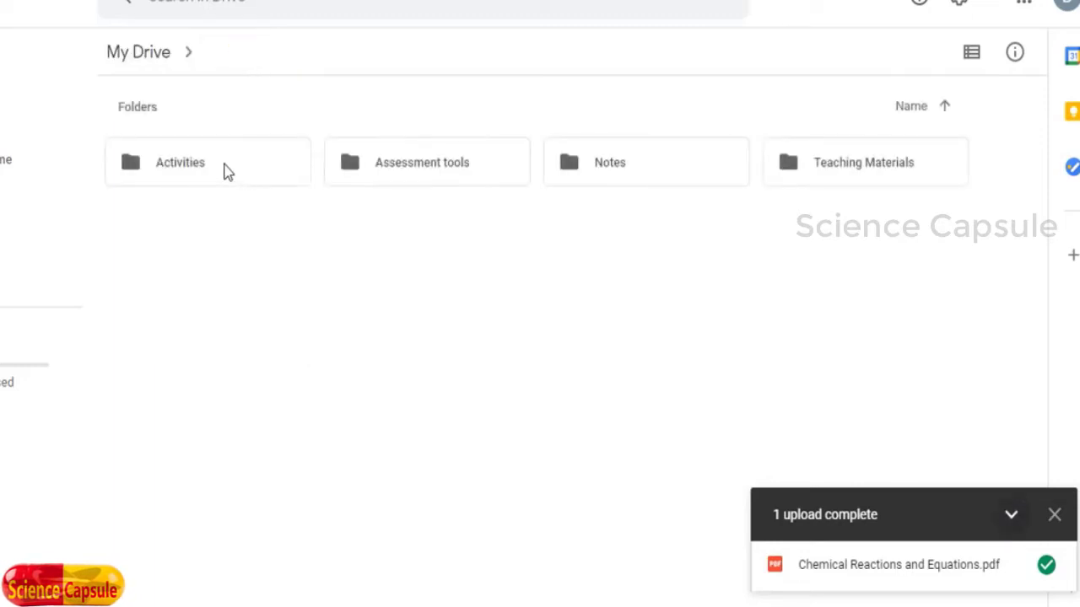
Step: Check the PDF in Notes, then upload chemical reaction1.png into Teaching Materials
double_click(611, 164)
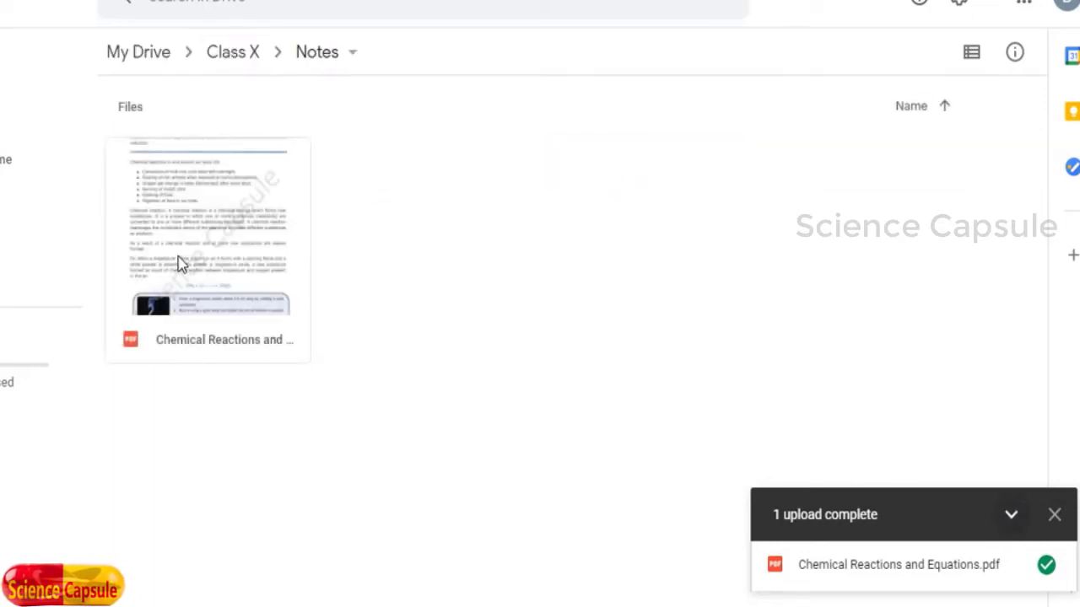
click(230, 61)
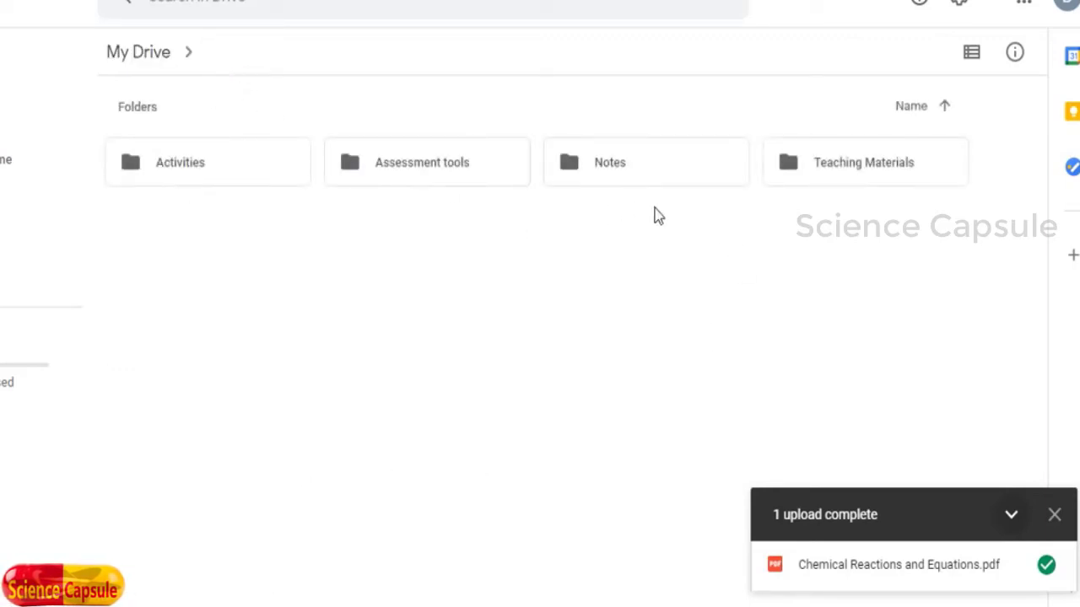
double_click(861, 168)
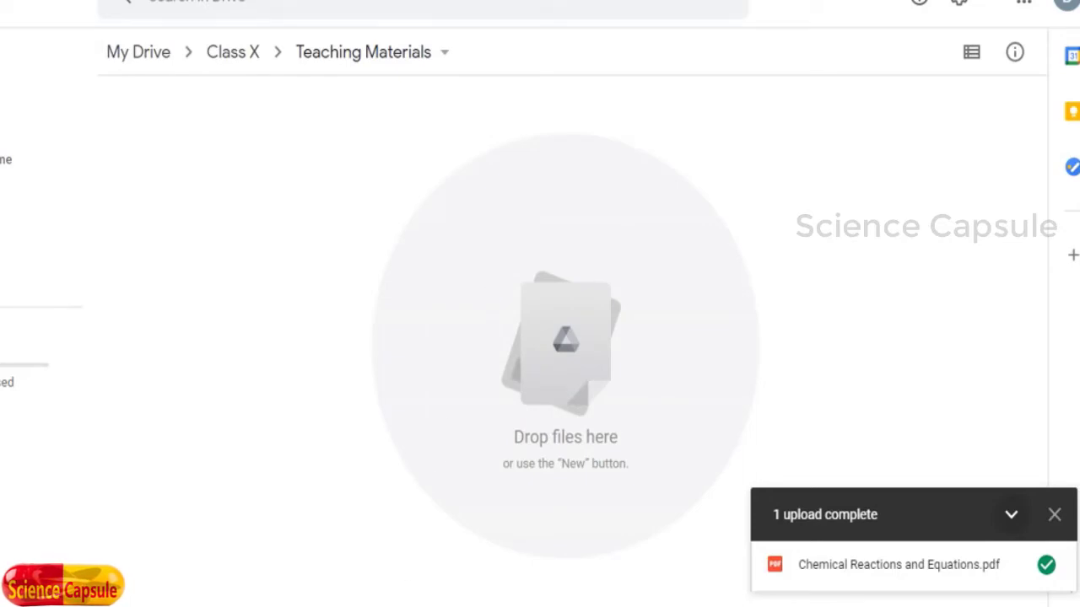
key(alt+Tab)
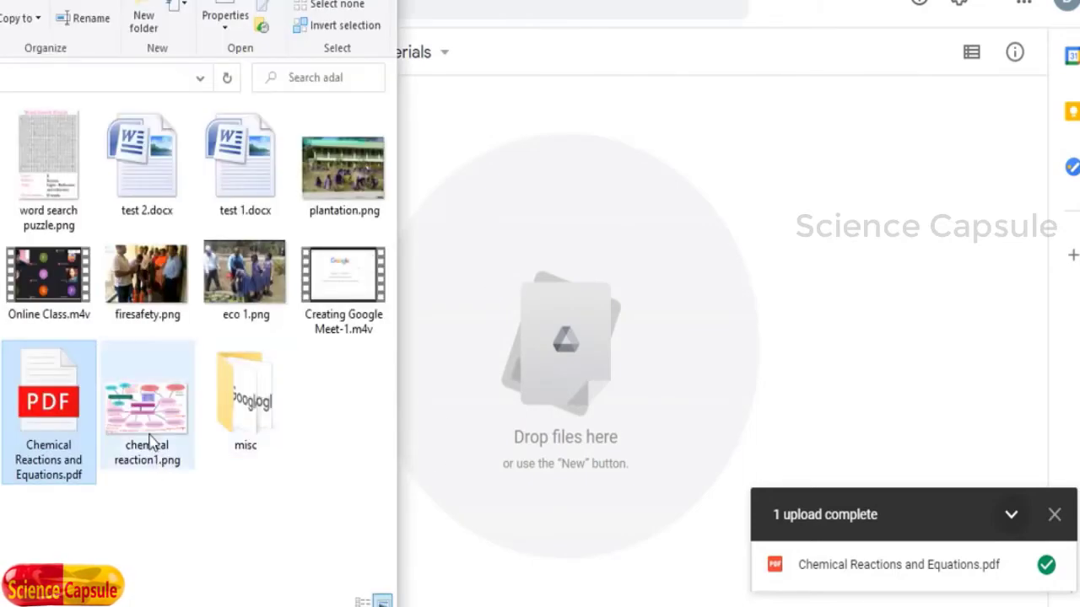
drag(145, 430, 553, 341)
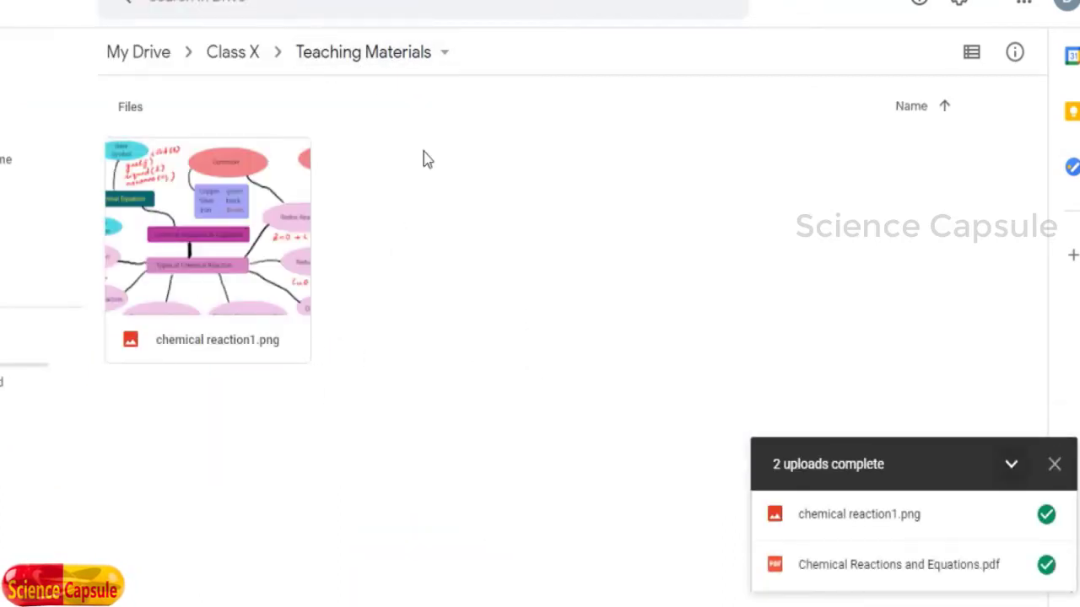
click(233, 59)
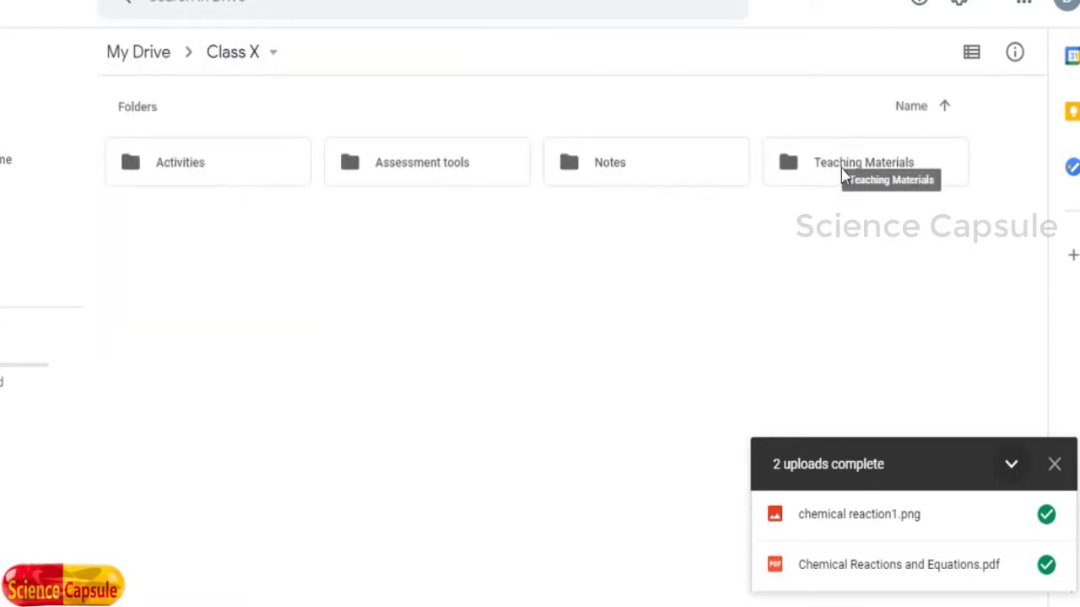
Step: Drag word search puzzle.png and test 1.docx from File Explorer into Assessment tools
double_click(423, 174)
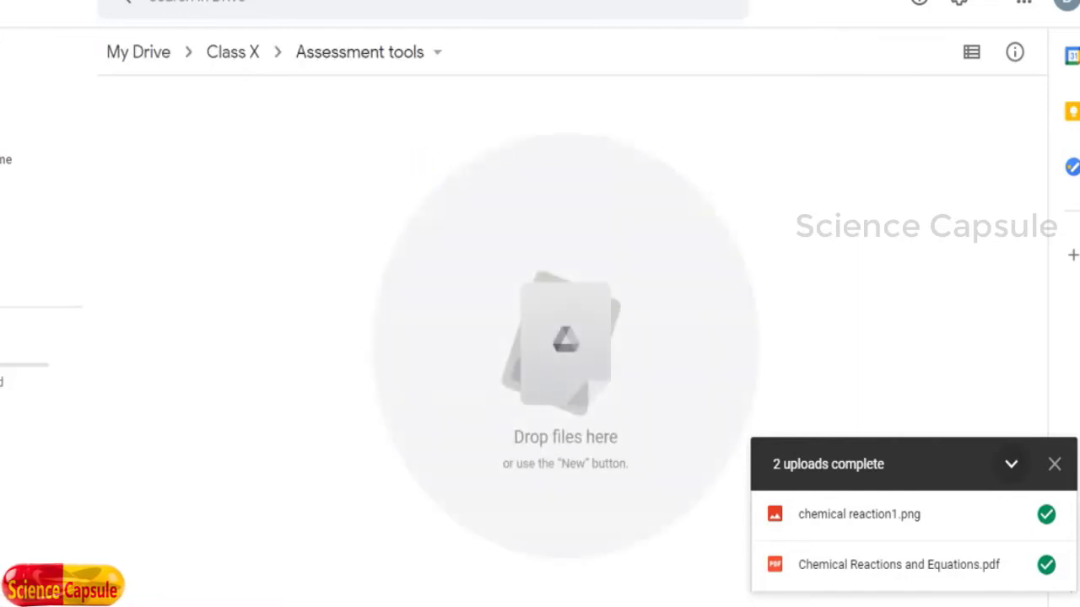
key(alt+Tab)
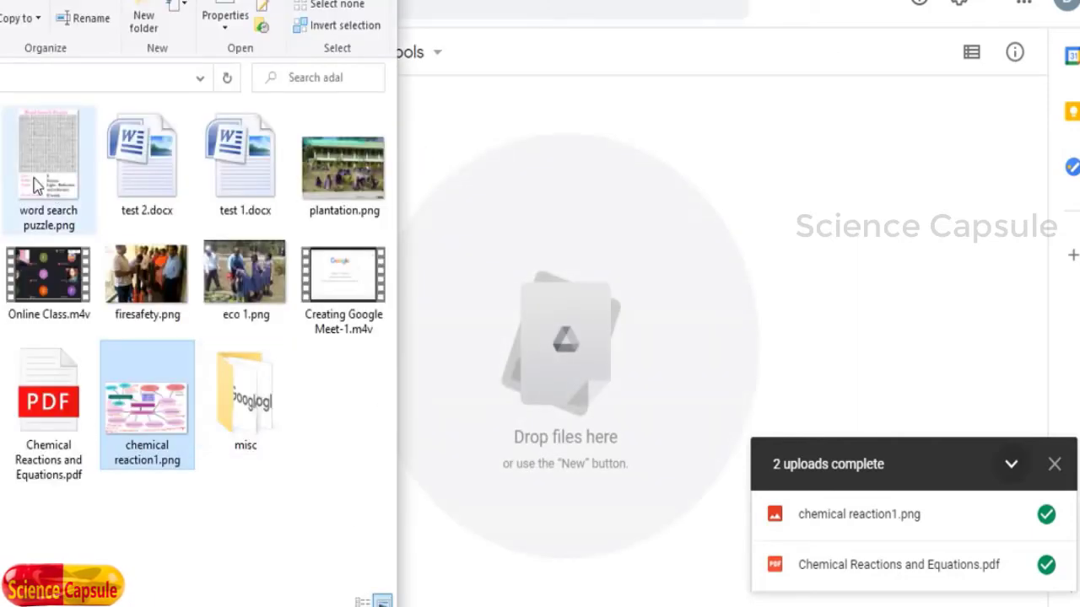
drag(32, 196, 544, 392)
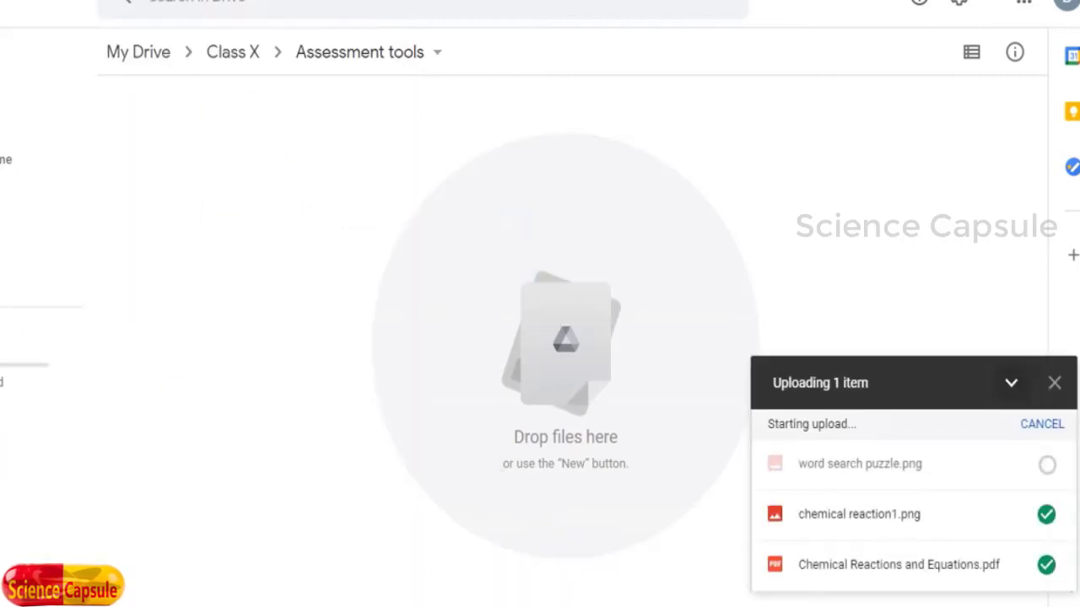
key(alt+Tab)
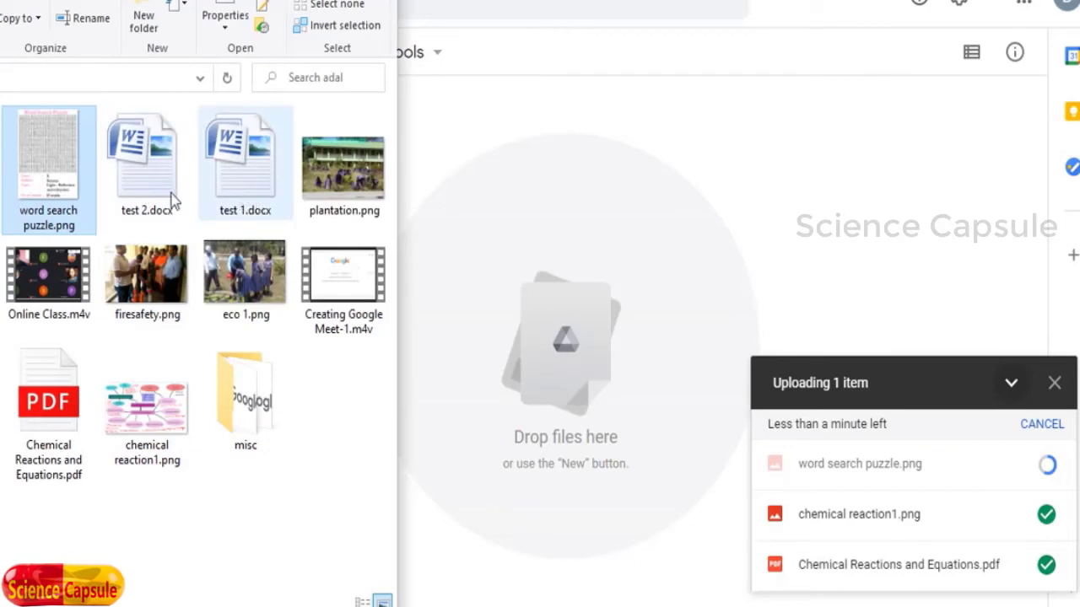
drag(241, 180, 544, 342)
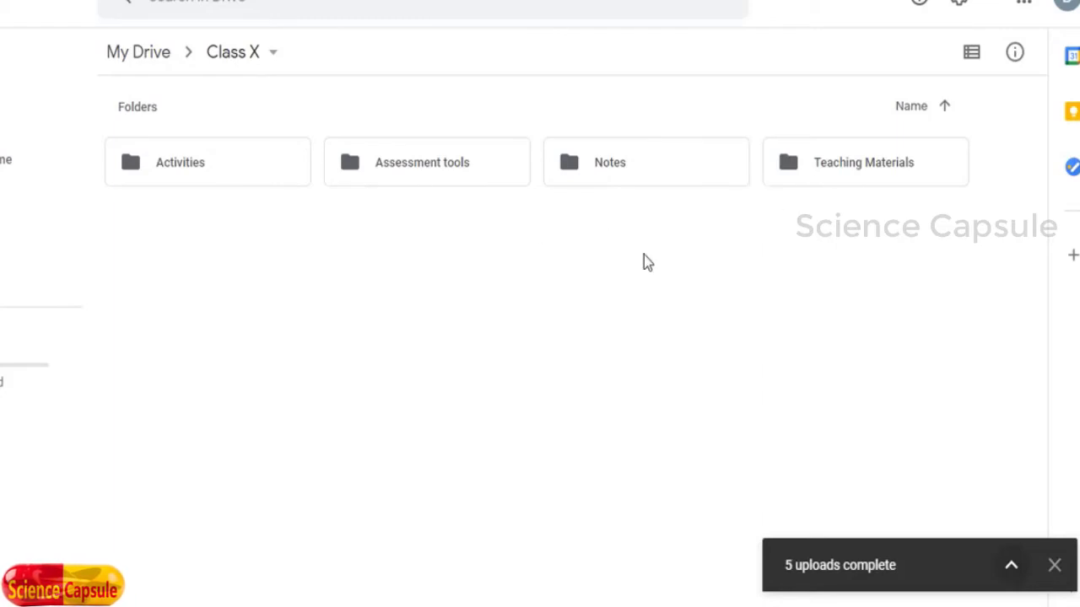
Step: Open the Notes folder and the sharing settings of Chemical Reactions and Equations.pdf
double_click(613, 172)
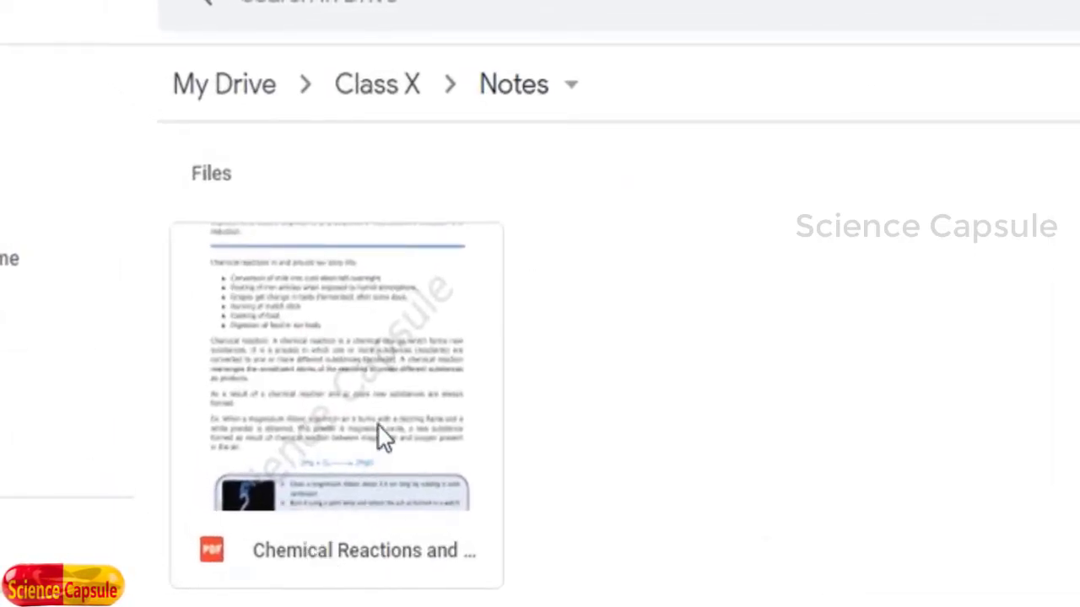
right_click(389, 414)
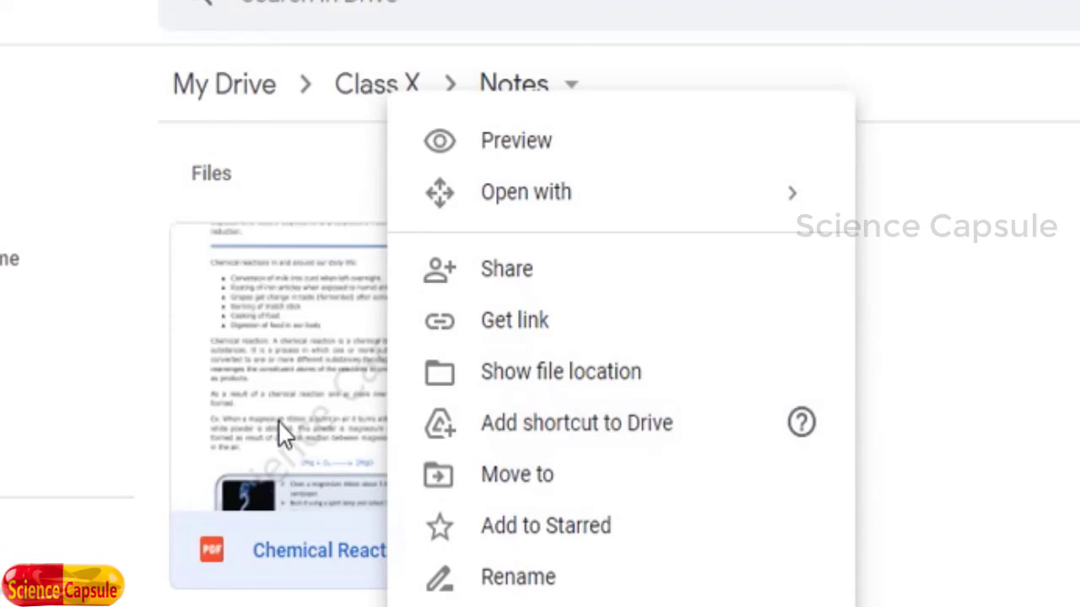
click(511, 278)
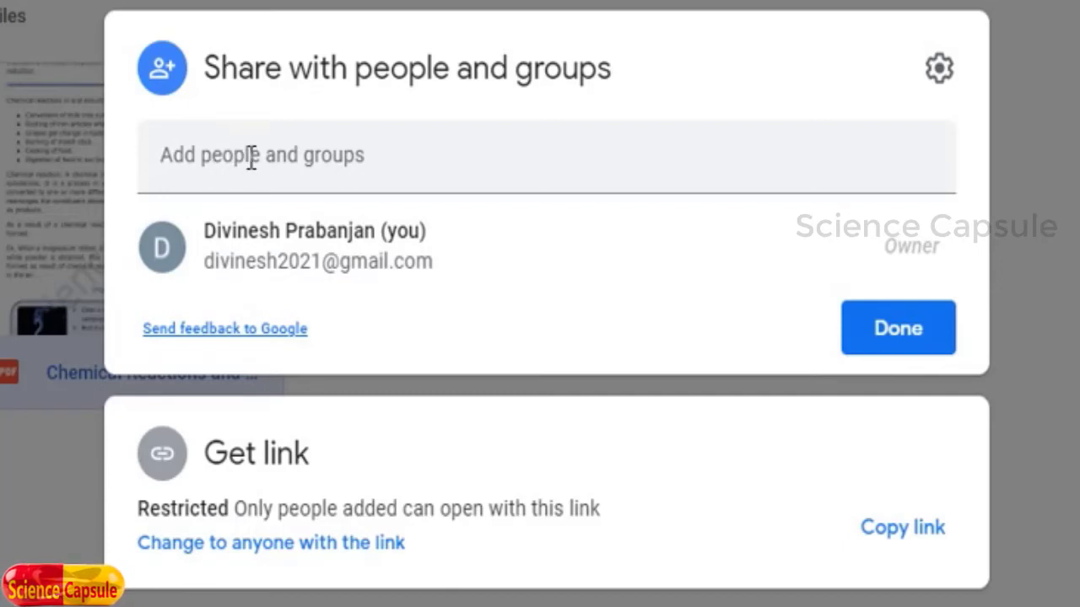
Step: Add a suggested contact, remove it again, and copy the PDF's still-restricted link
click(250, 155)
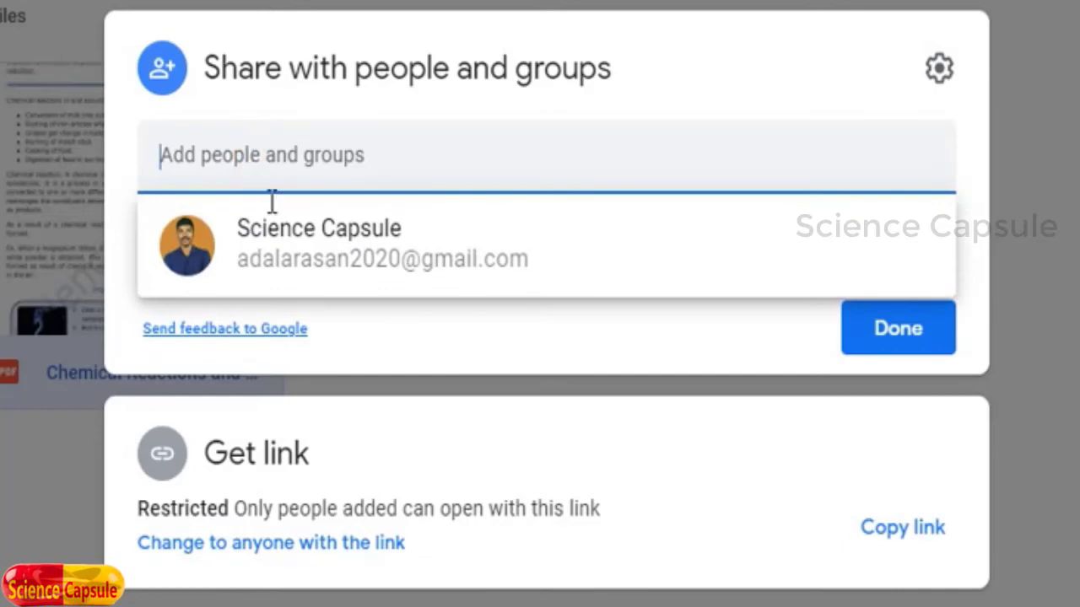
click(295, 261)
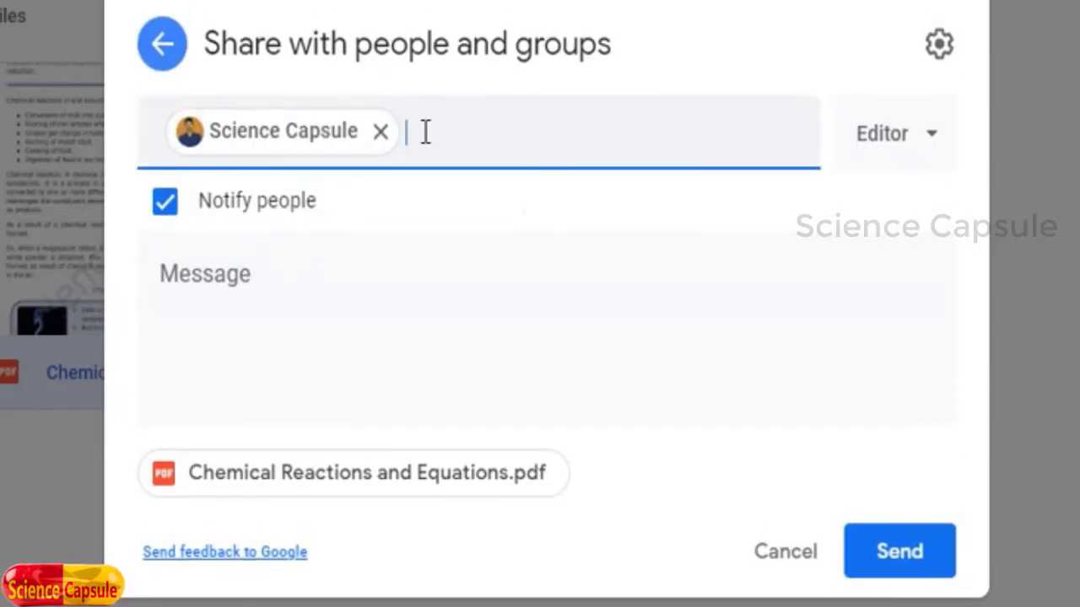
click(425, 131)
click(381, 131)
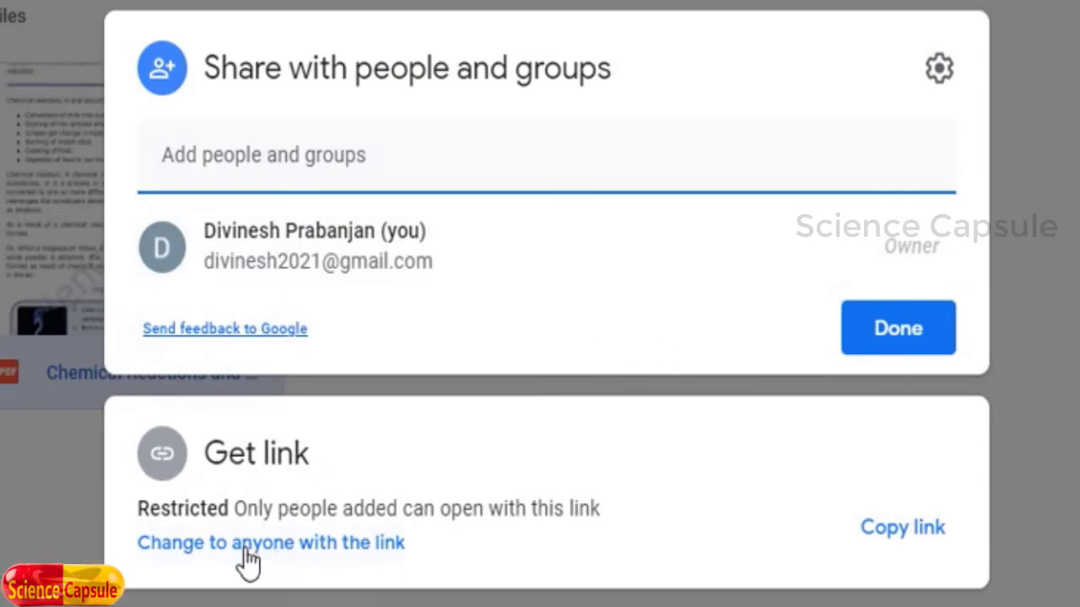
click(222, 380)
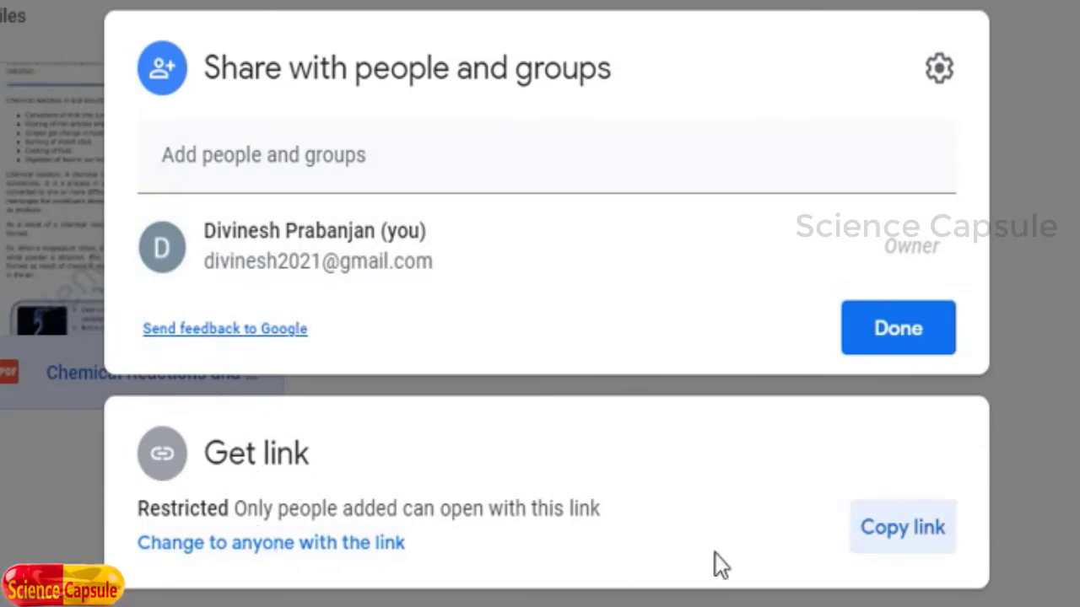
click(907, 531)
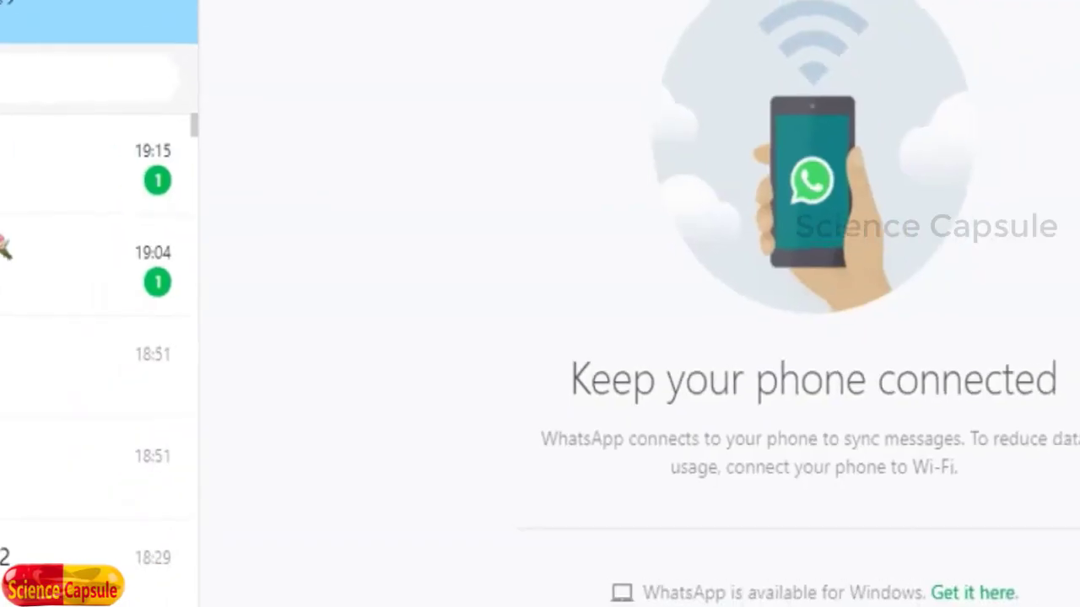
Step: Paste and send the PDF's Drive link in the X EM Rangachang 2021 chat, then open it
click(143, 221)
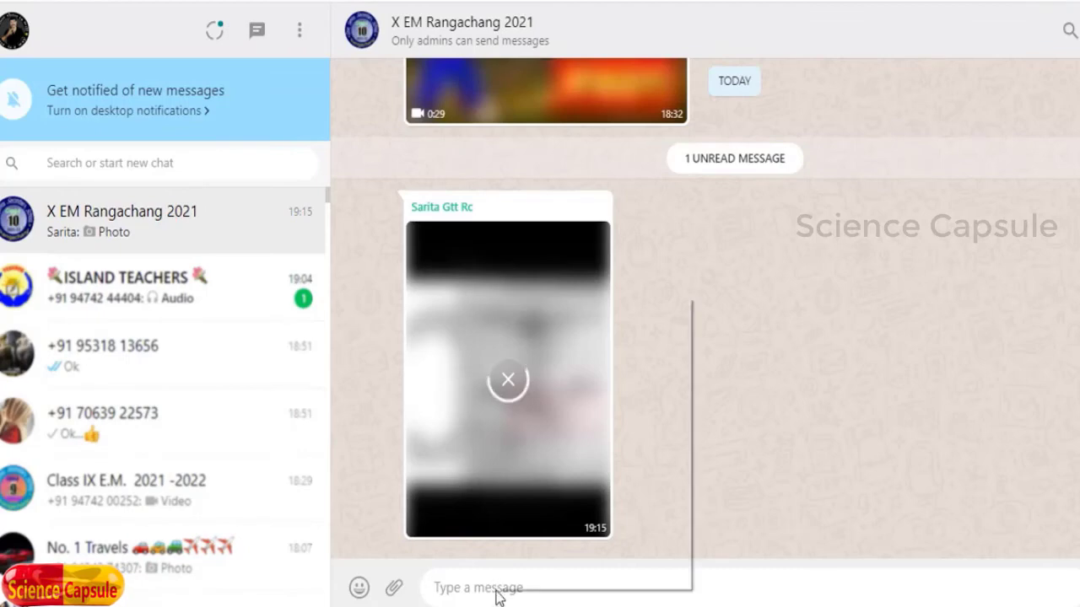
right_click(495, 586)
click(549, 448)
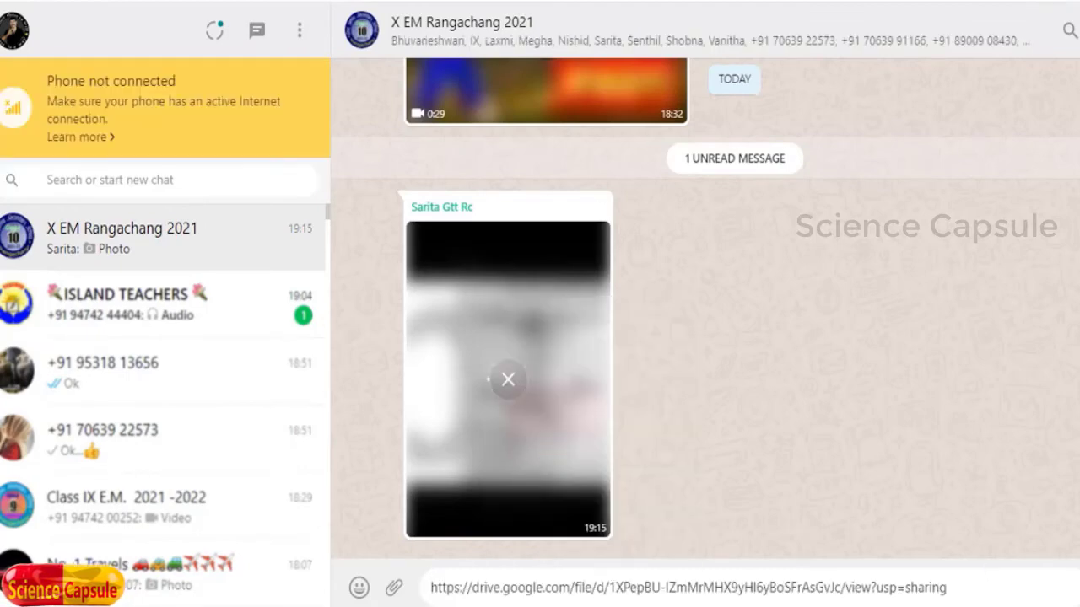
key(Return)
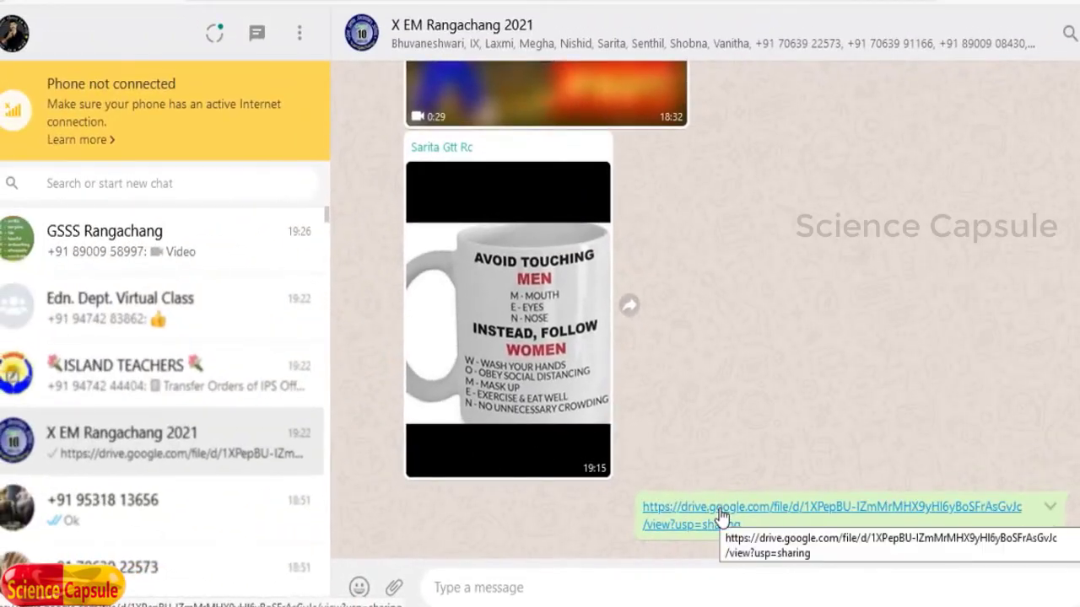
click(607, 498)
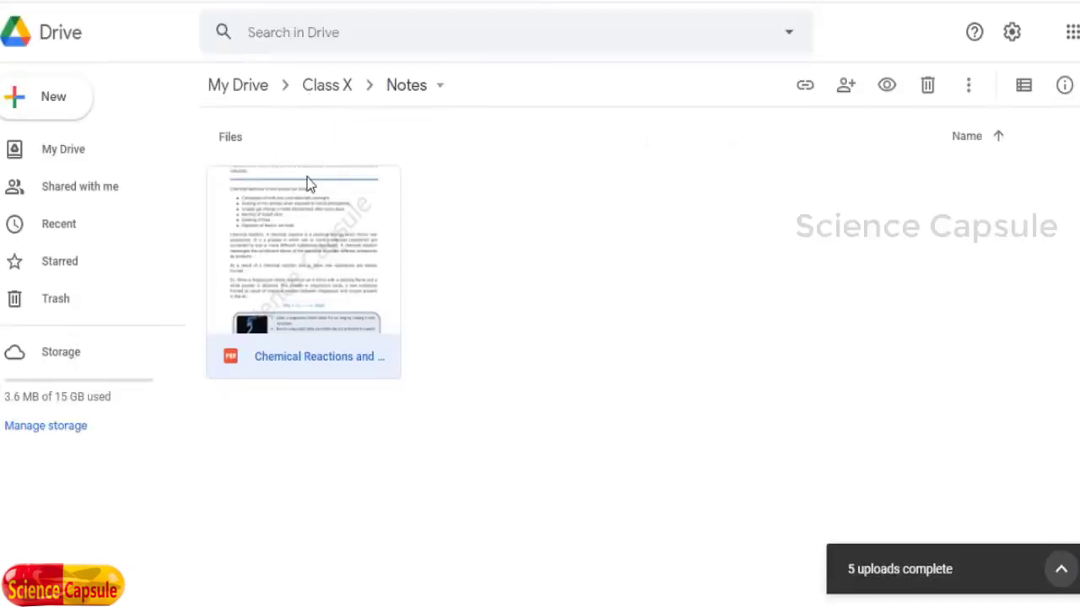
Step: Change Chemical Reactions and Equations.pdf's general access to anyone with the link
right_click(317, 293)
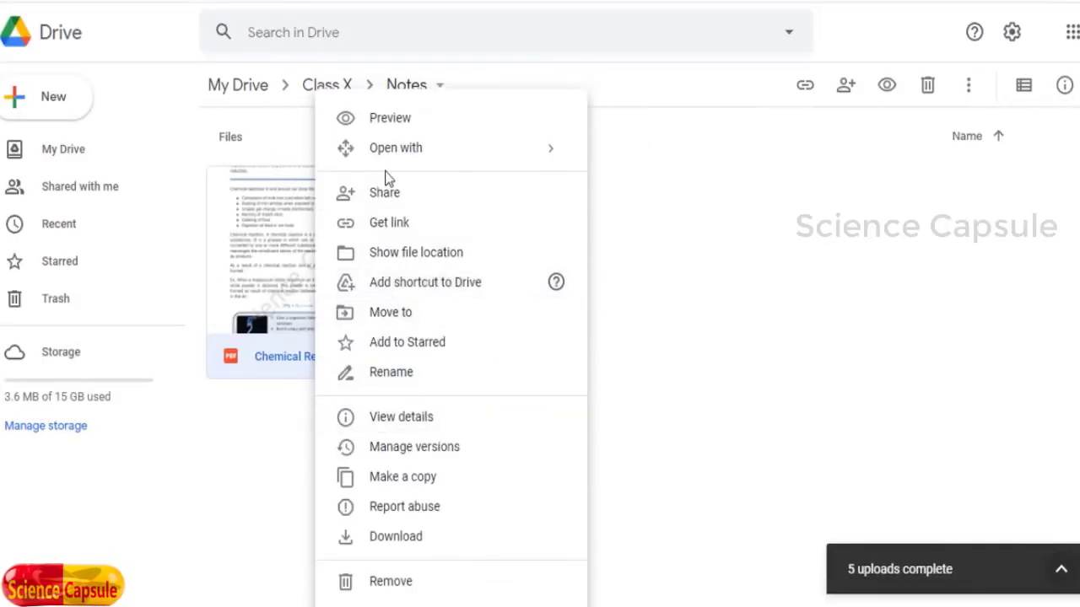
click(393, 200)
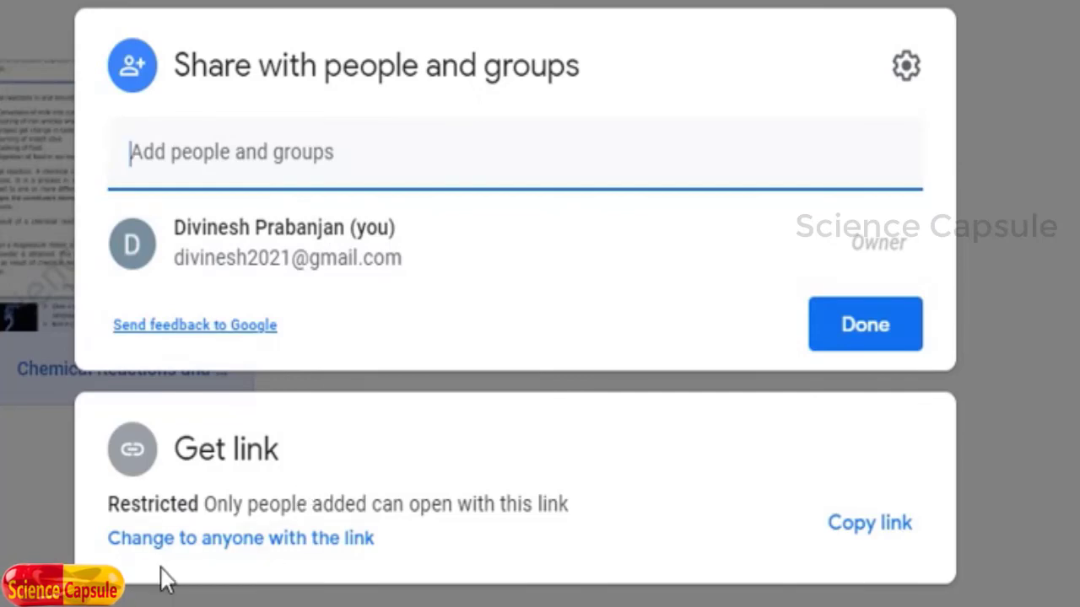
click(241, 540)
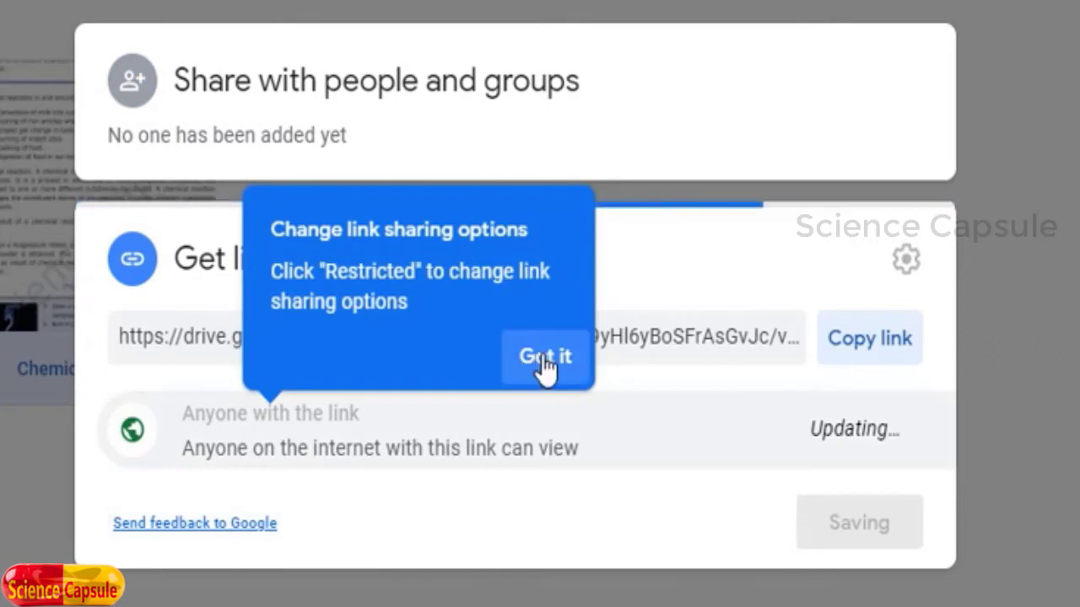
click(543, 357)
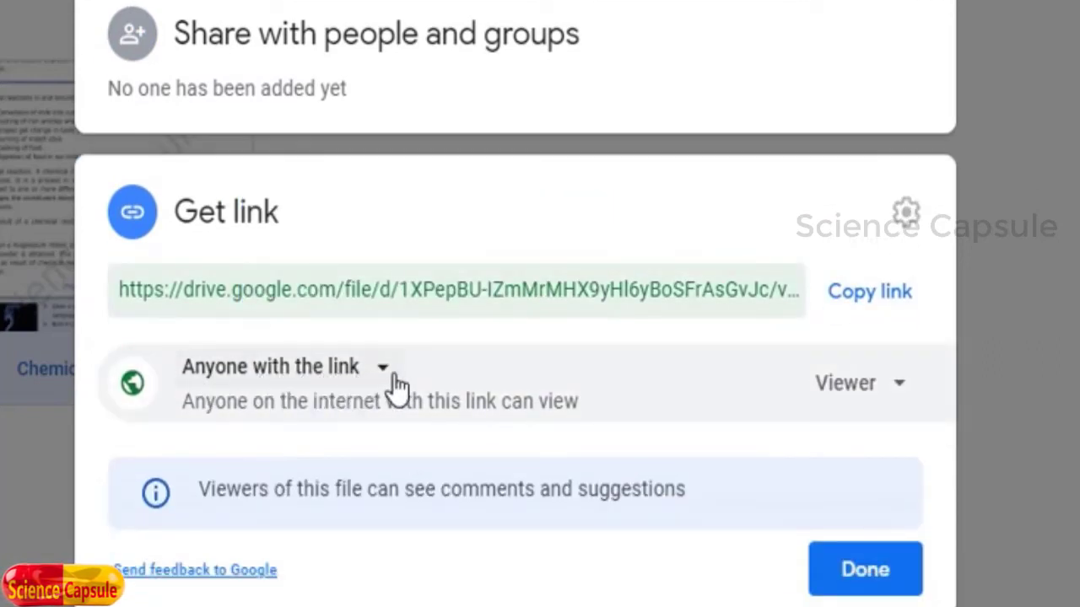
click(850, 578)
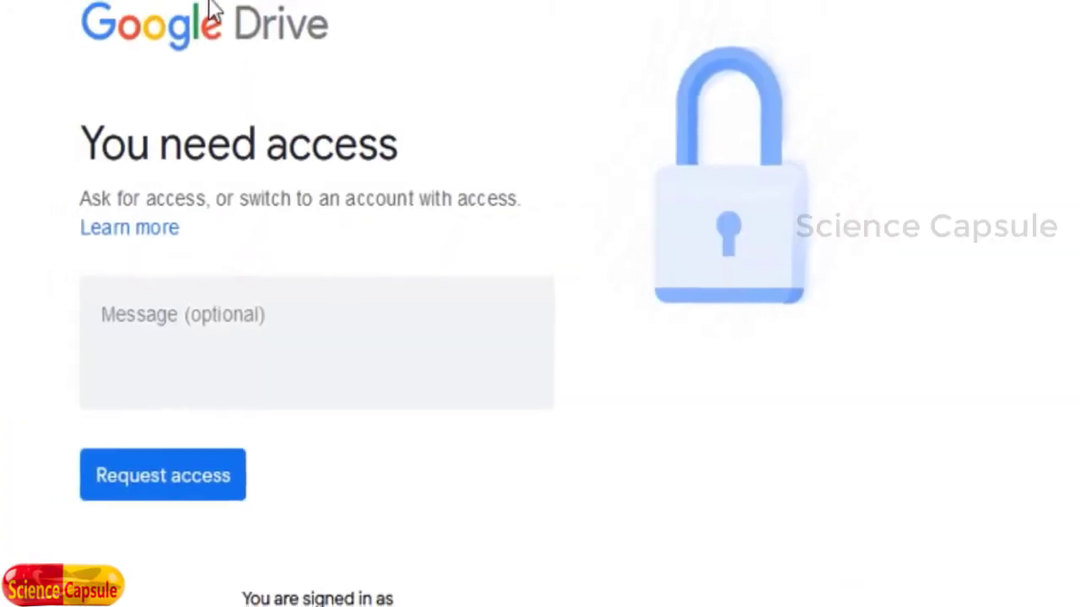
Step: Reopen the posted Drive link from WhatsApp and scroll through the now-viewable PDF
click(551, 7)
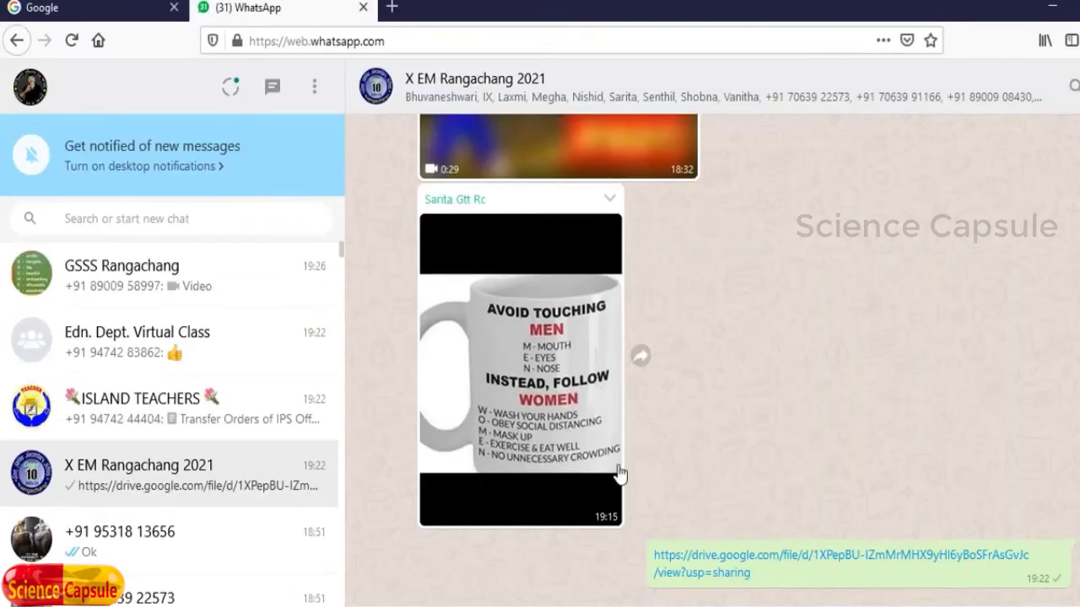
click(709, 570)
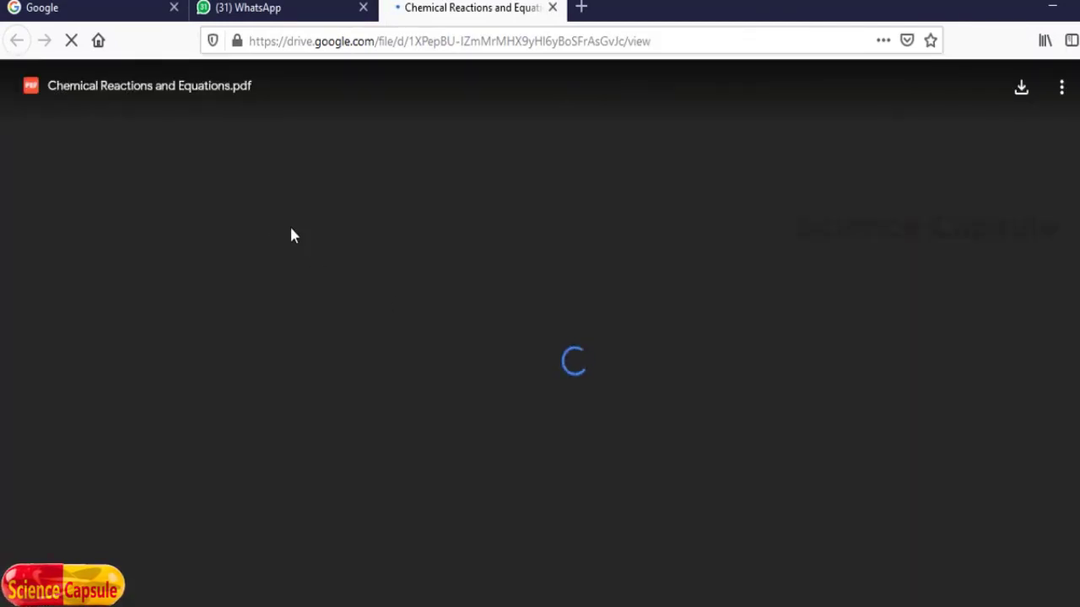
scroll(494, 324, down, 2)
scroll(494, 324, down, 10)
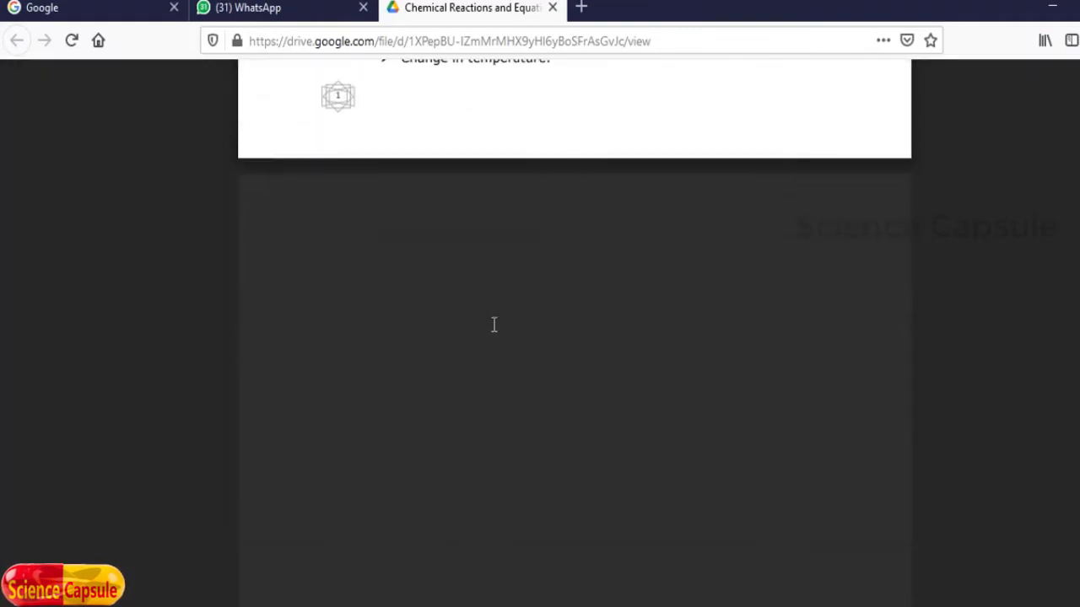
scroll(493, 324, up, 6)
scroll(494, 324, up, 7)
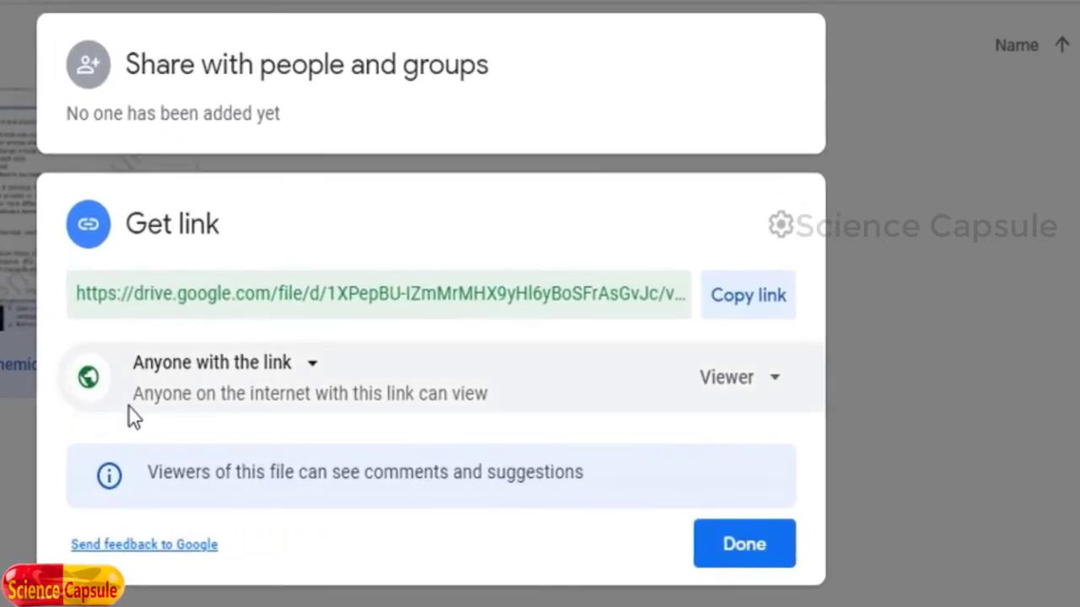
Step: Switch the PDF's link access to Restricted, back to Anyone with the link, and close
click(320, 374)
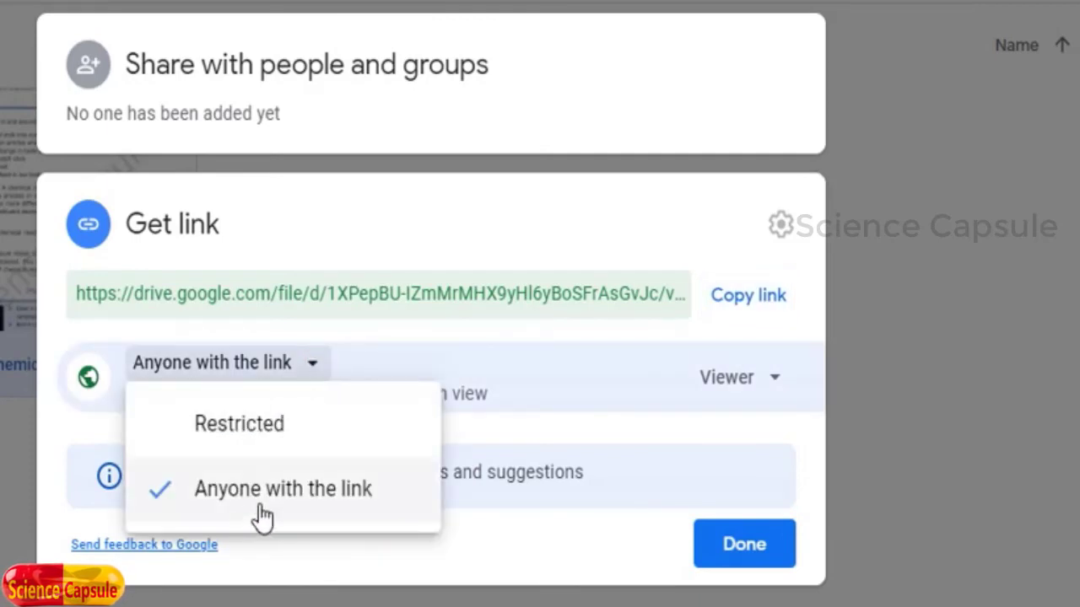
click(250, 432)
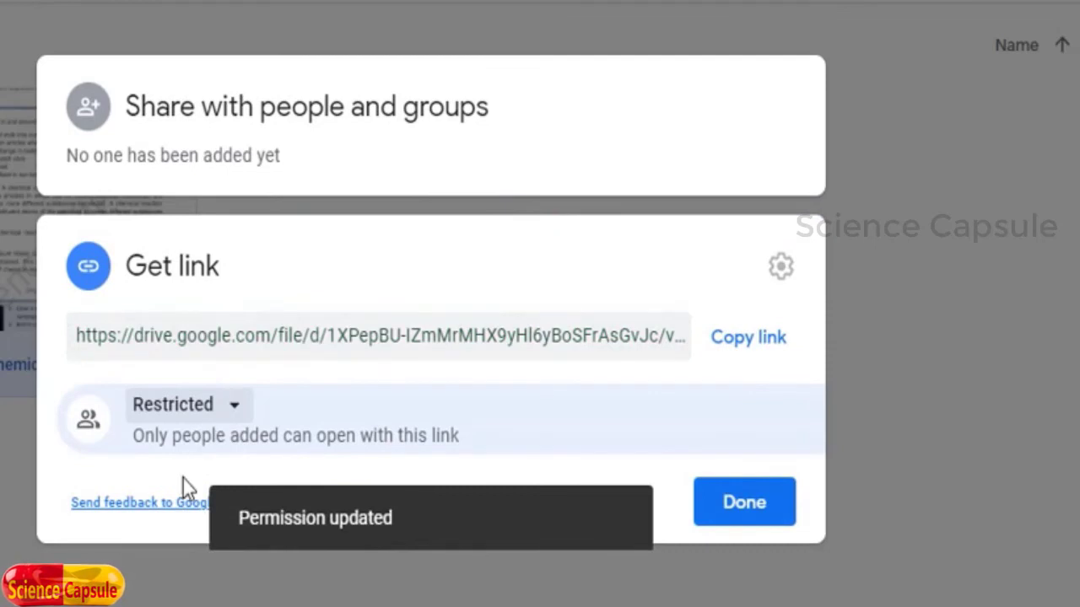
click(236, 404)
click(236, 540)
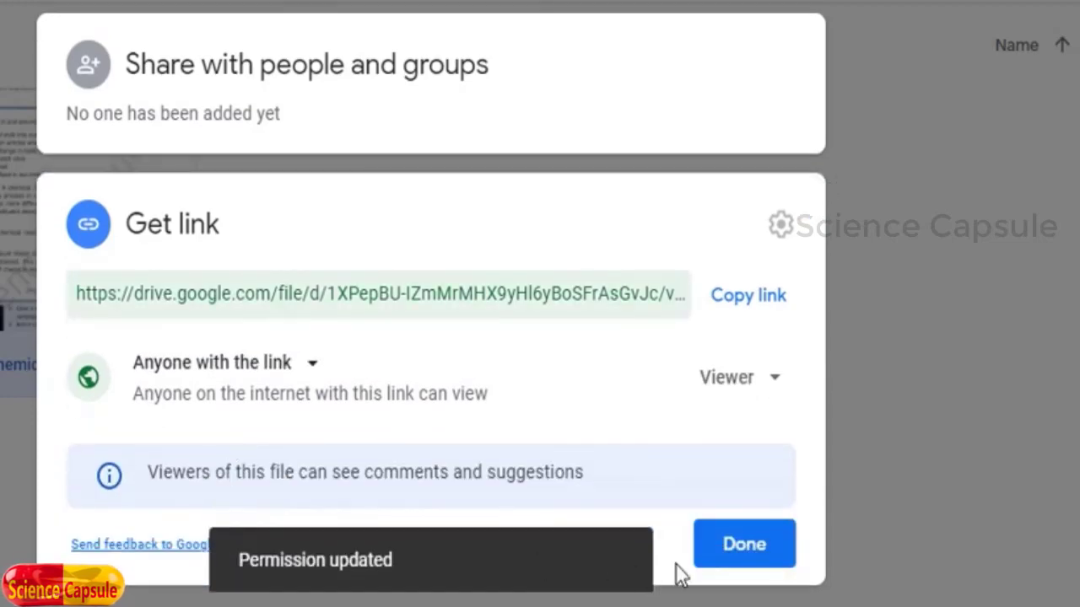
click(747, 546)
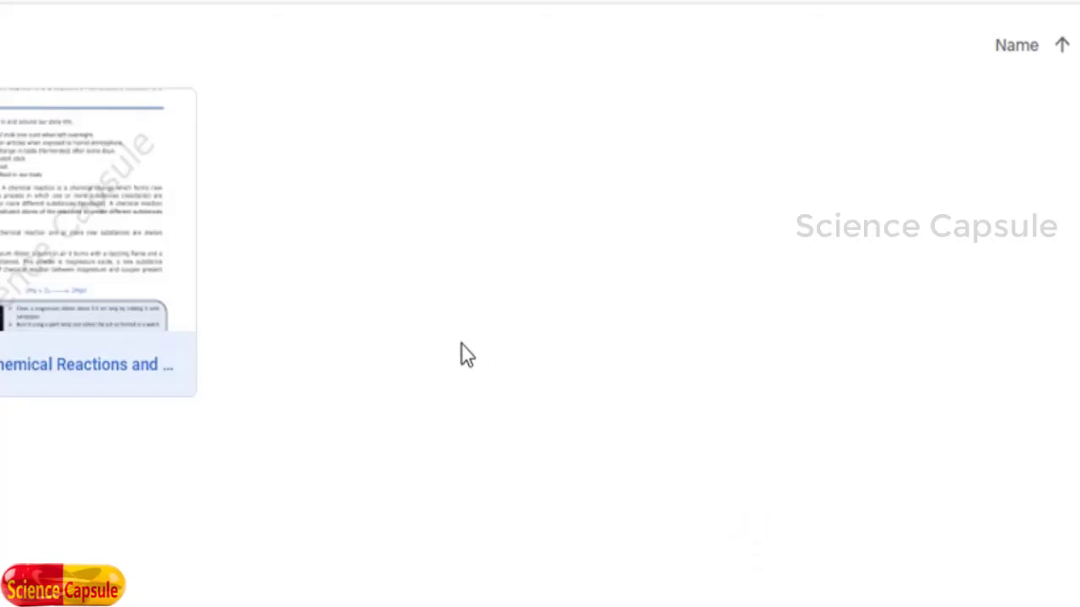
Step: From Class X, set the Notes folder to anyone with the link and copy its link
key(alt+Left)
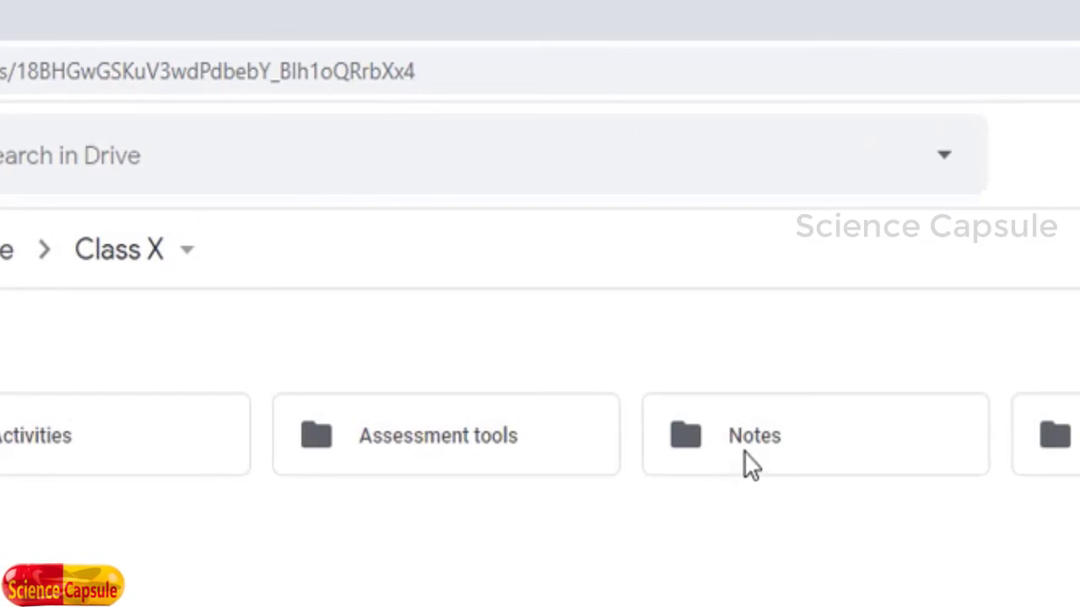
double_click(754, 450)
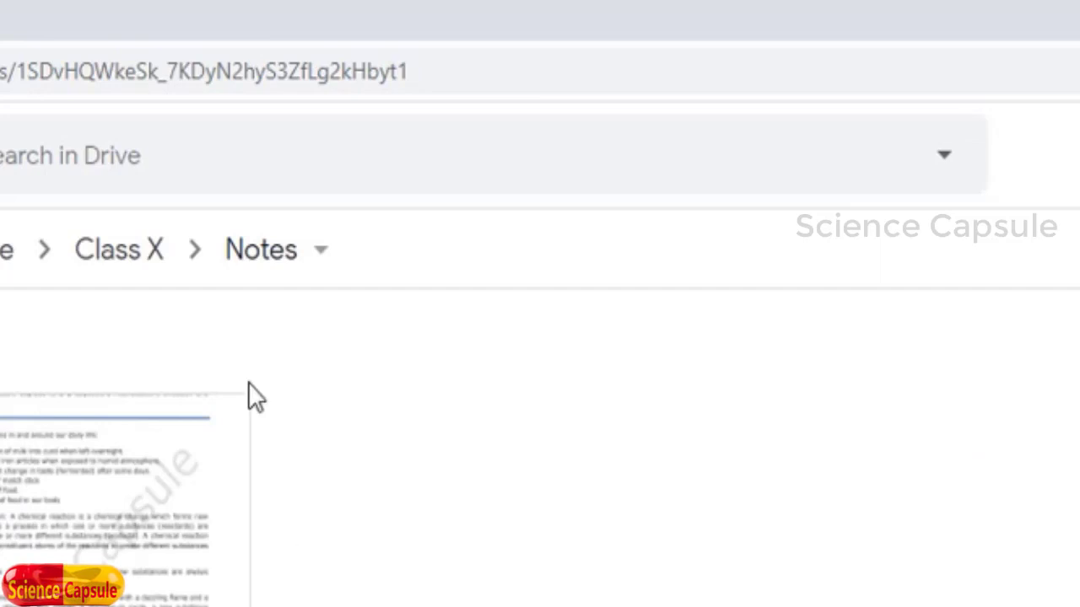
click(121, 253)
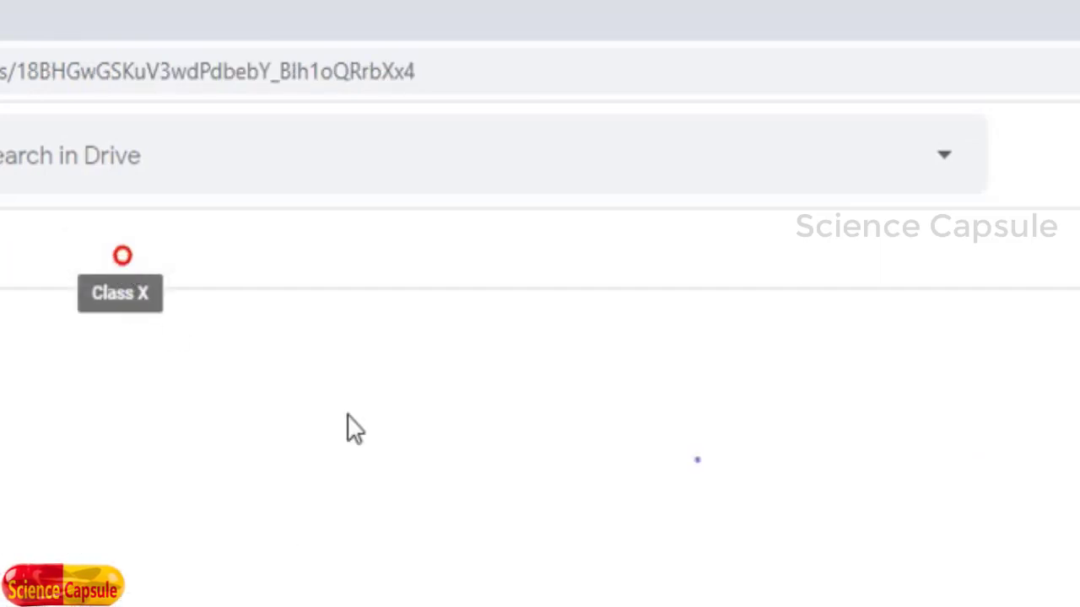
right_click(766, 443)
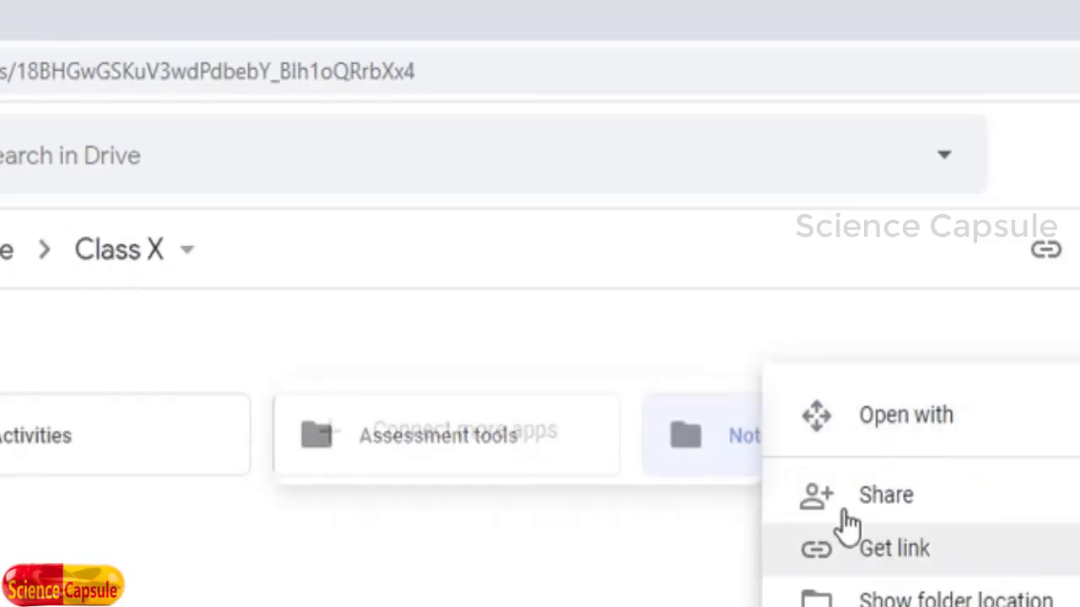
click(884, 500)
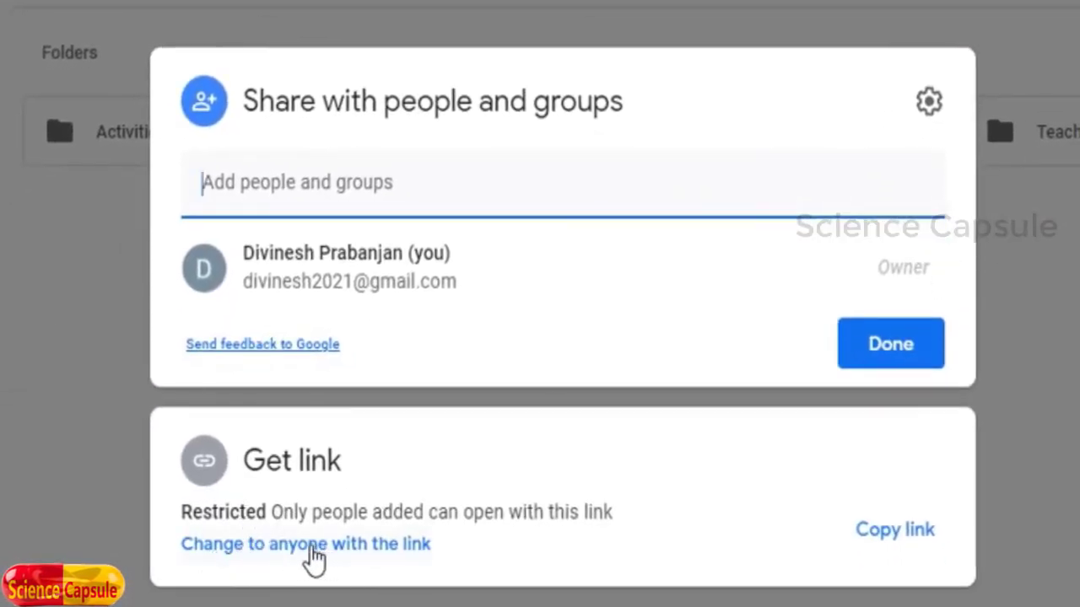
click(310, 547)
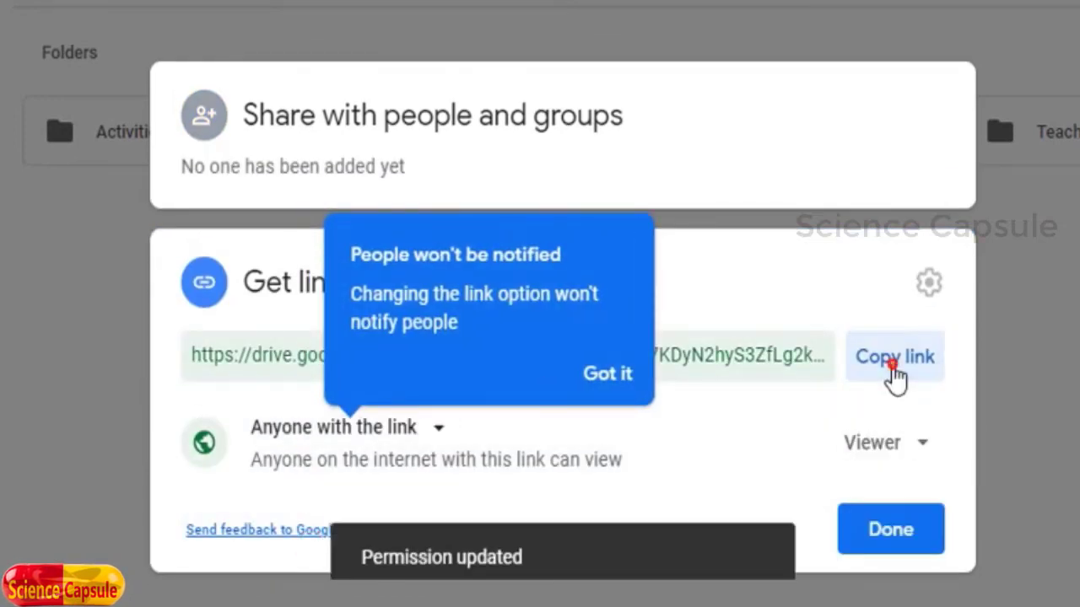
click(891, 362)
click(894, 531)
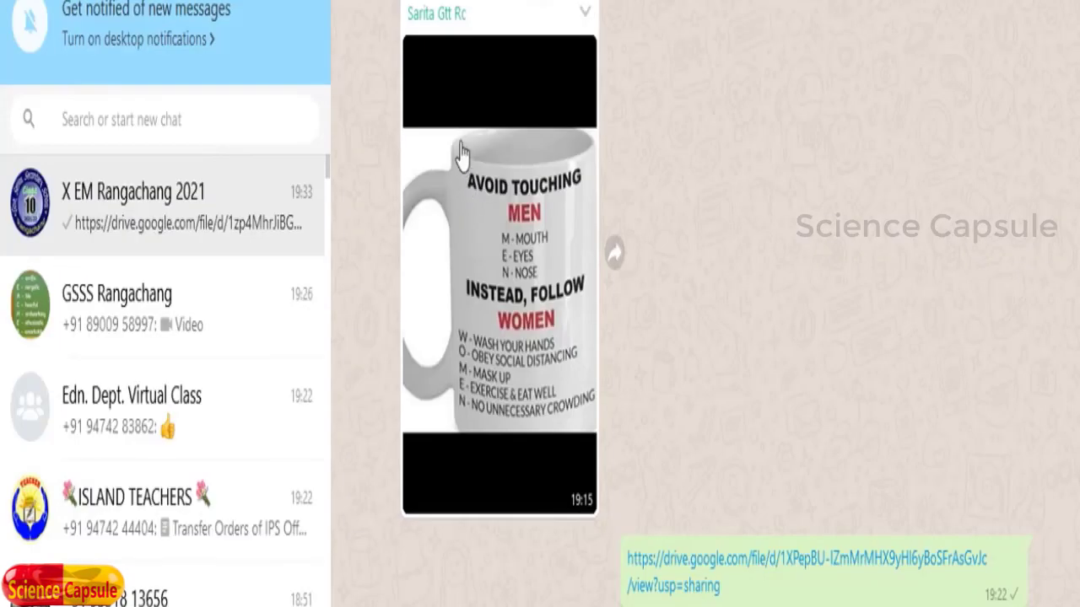
Step: Paste and send the Notes folder link in the X EM Rangachang 2021 group, then return to Drive
right_click(620, 601)
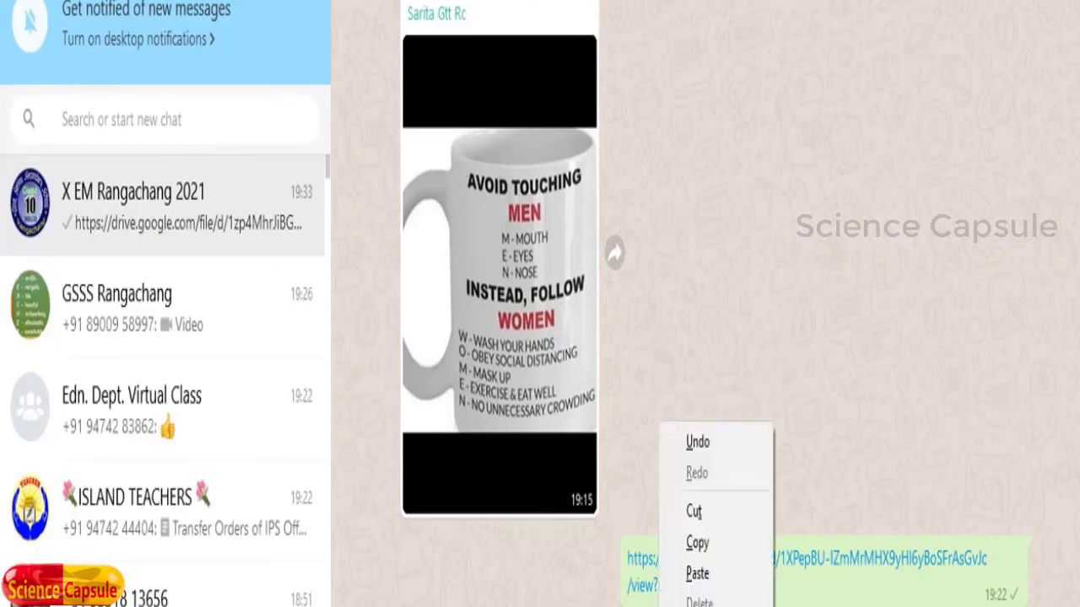
click(696, 587)
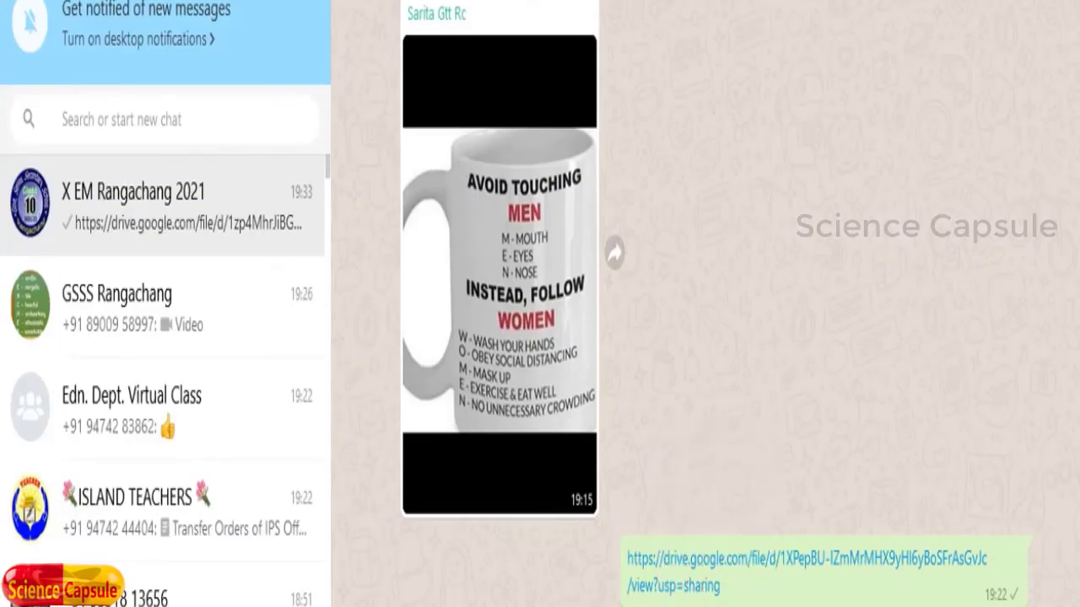
key(Return)
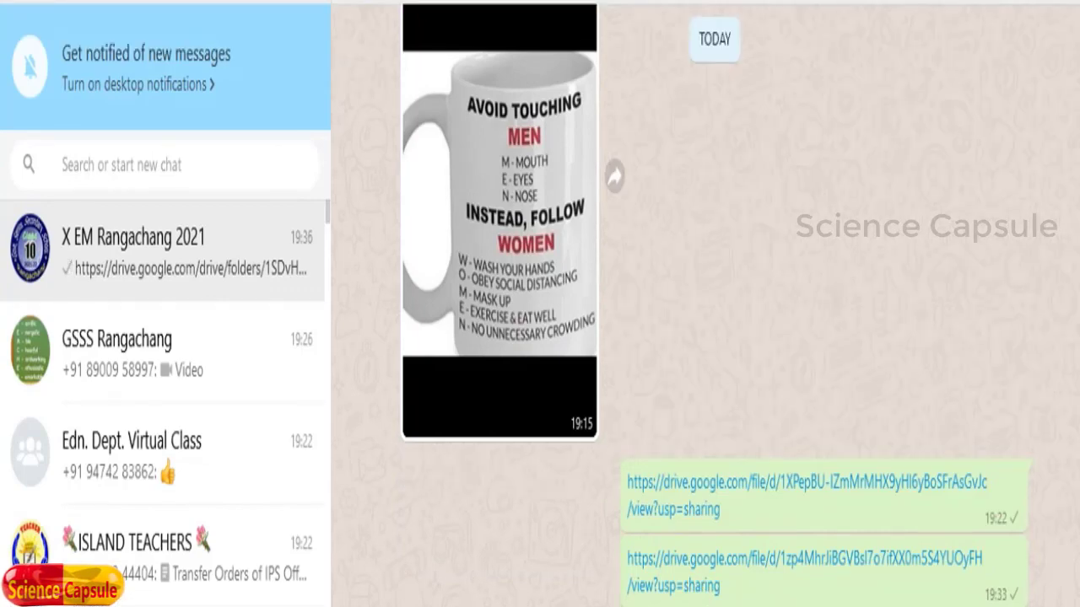
click(1012, 555)
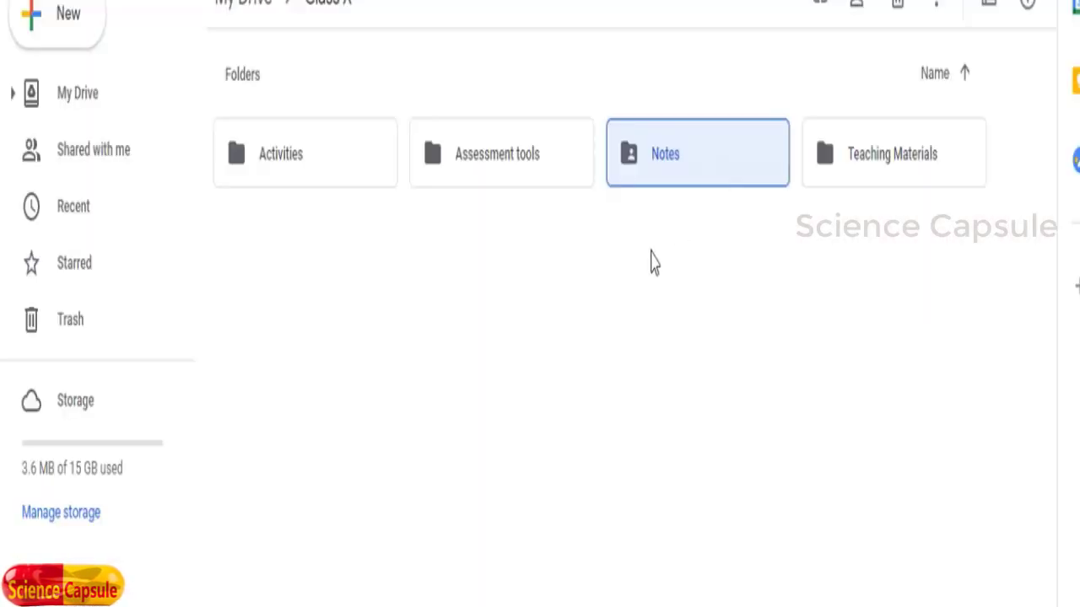